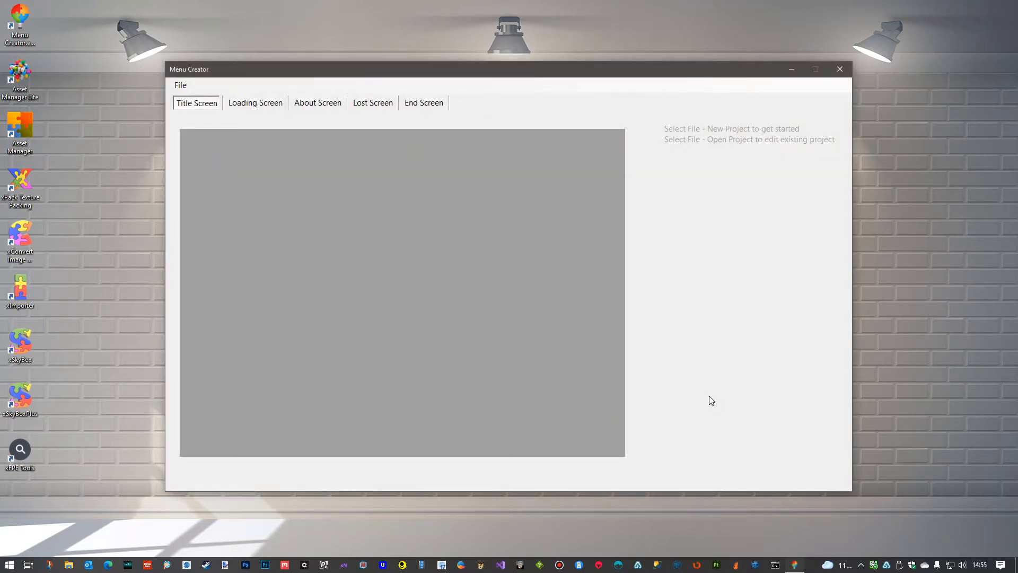
drag(498, 73, 500, 74)
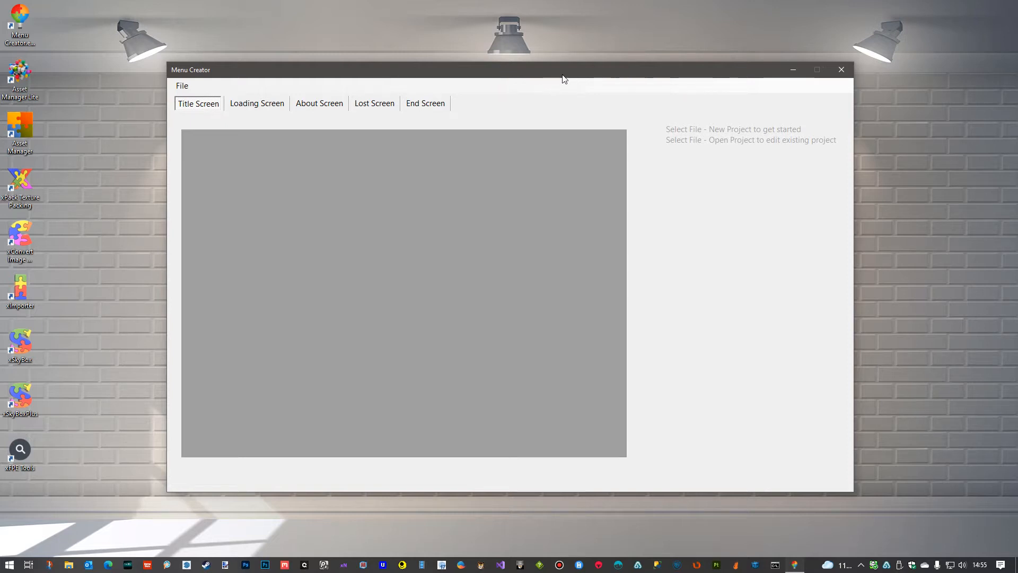
drag(563, 73, 567, 67)
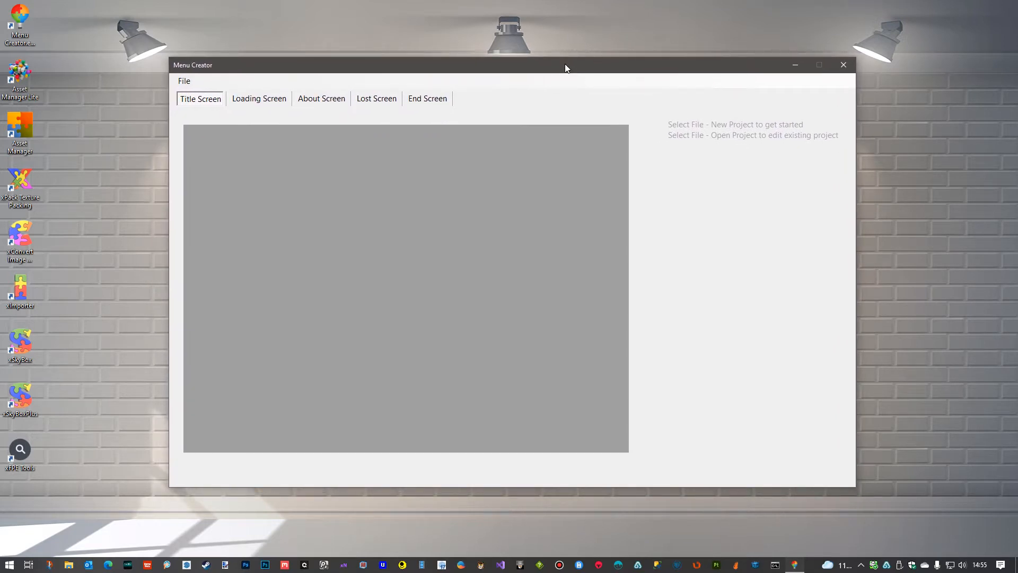
Create a new project named MyMenu.
click(185, 82)
click(186, 83)
click(185, 82)
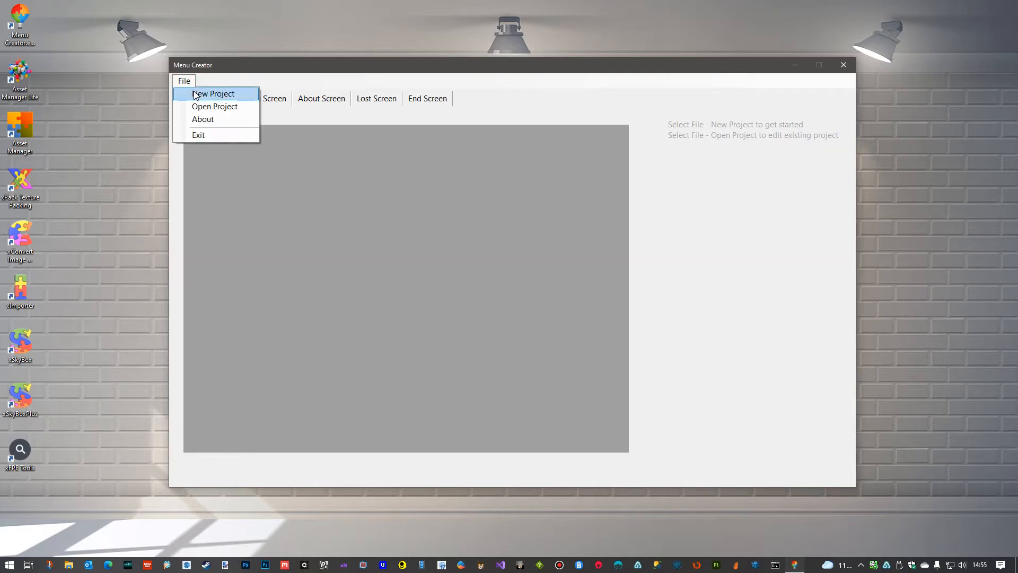
click(212, 94)
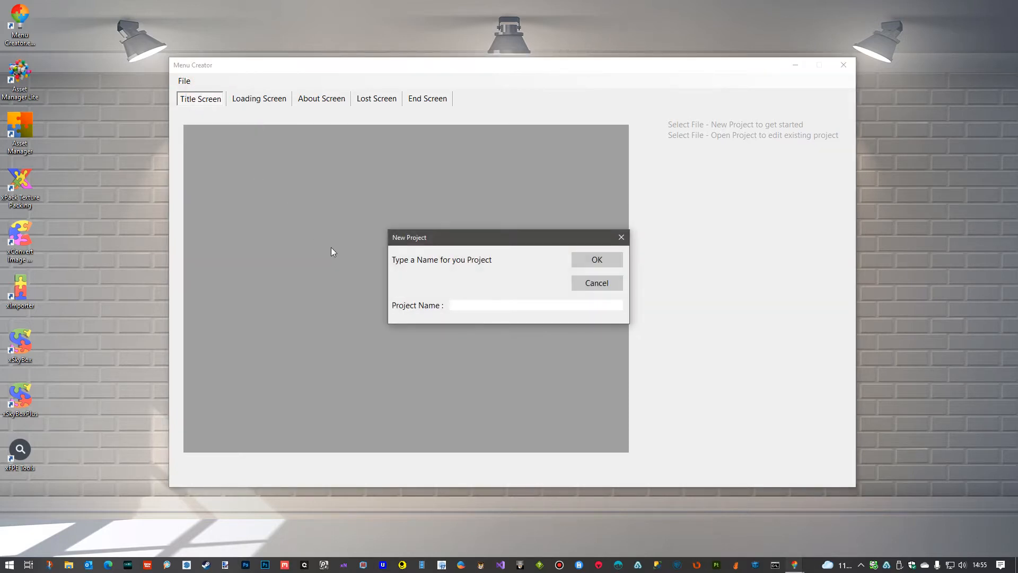
text(MyMenu)
click(588, 261)
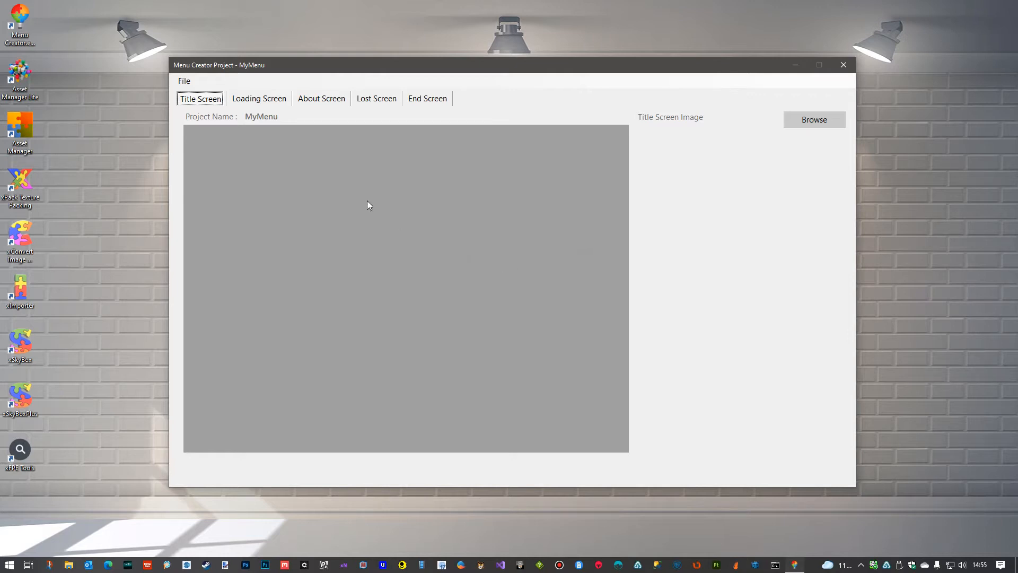
Load MC-Background8.png as the title screen image and use it for all screens.
click(815, 127)
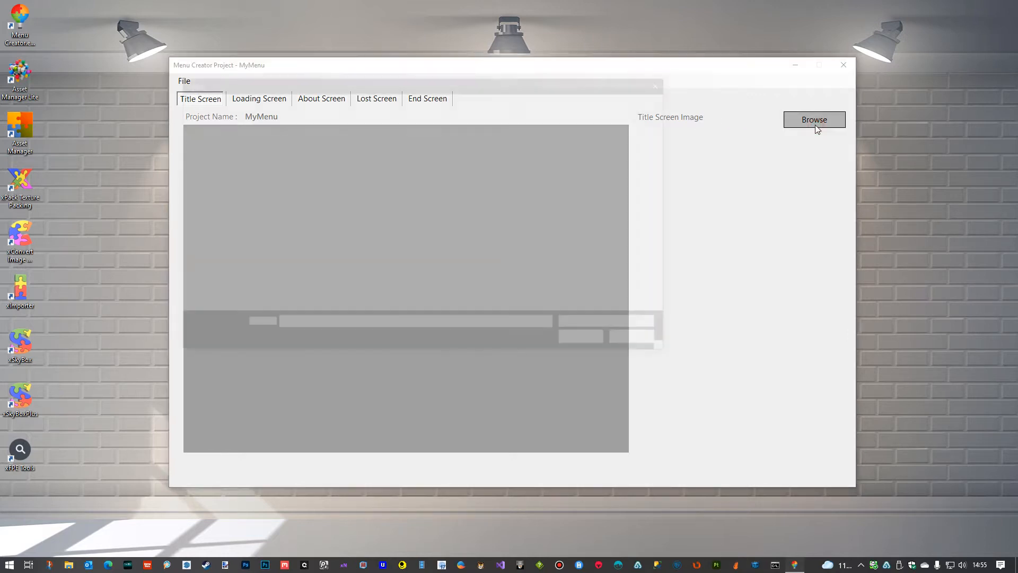
click(453, 241)
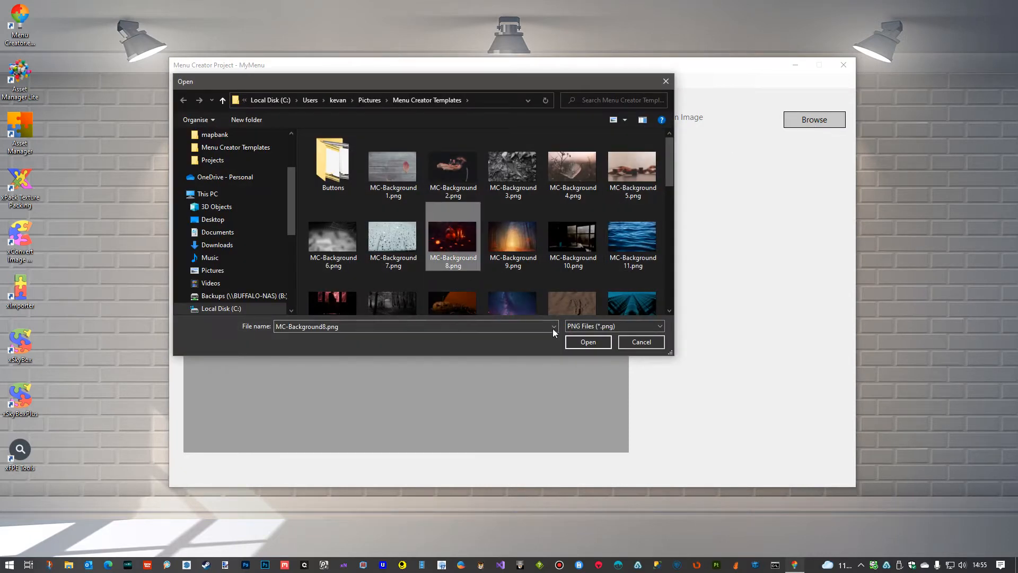
click(584, 341)
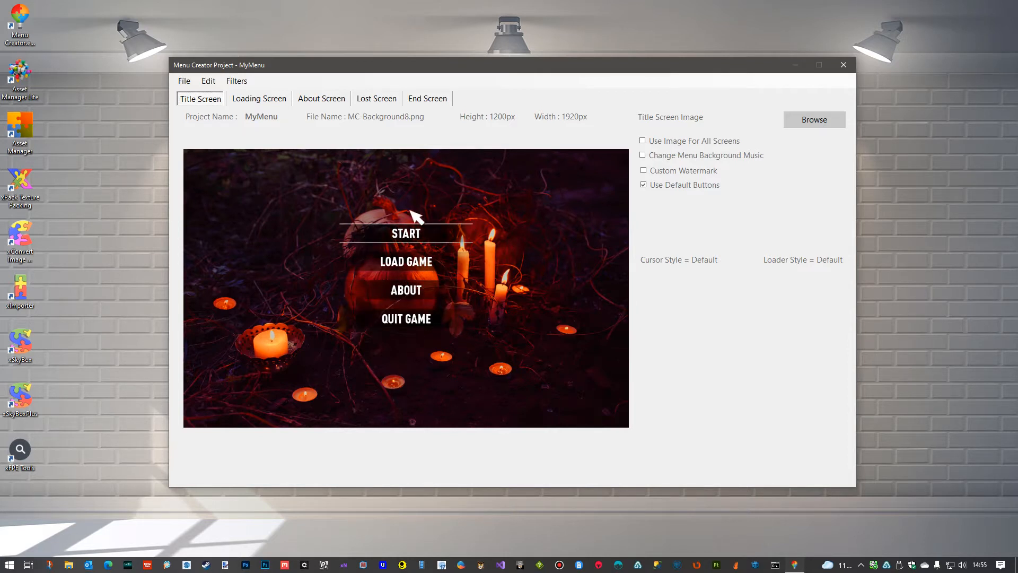
click(643, 141)
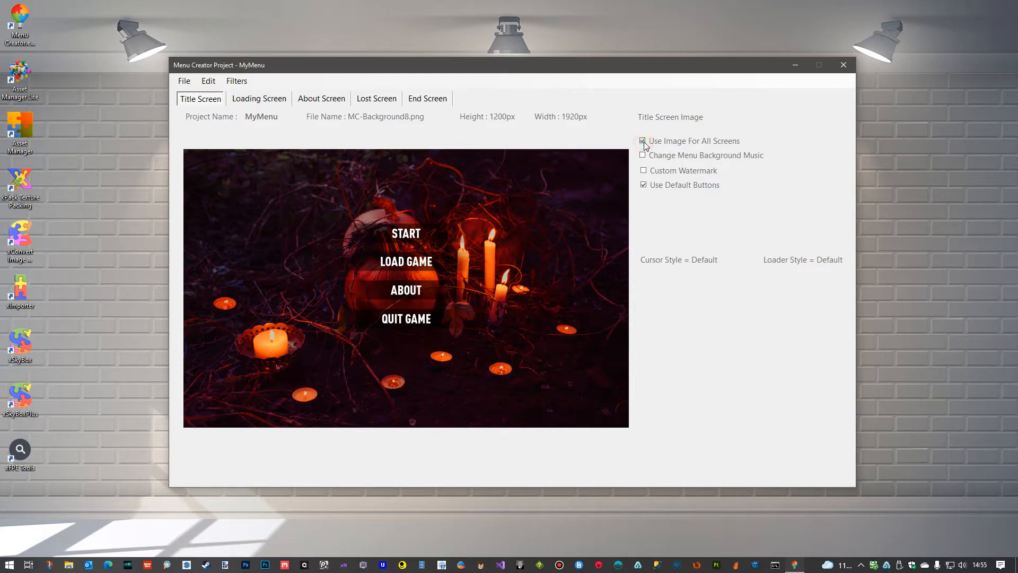
click(183, 82)
mouse_move(194, 123)
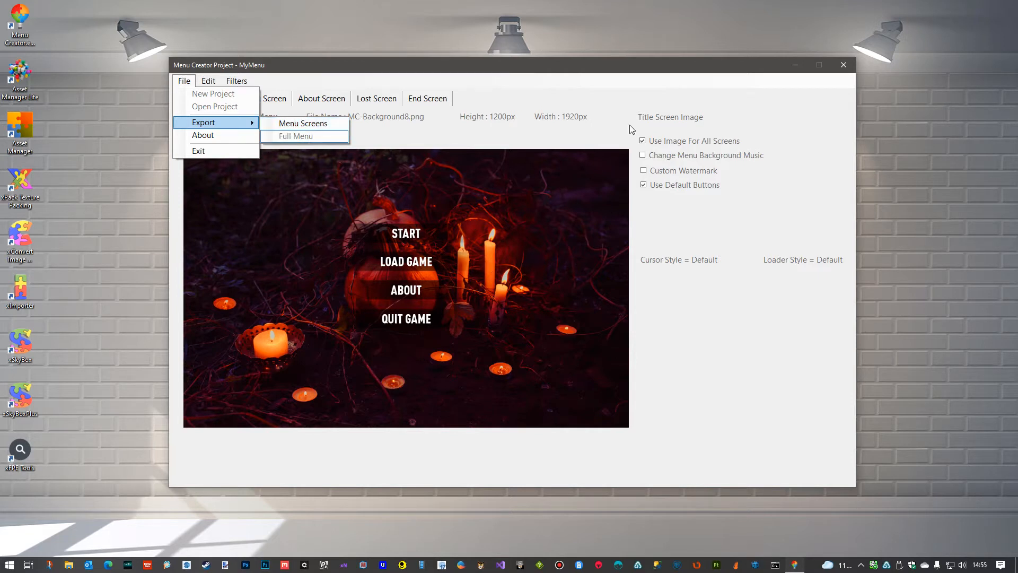
click(632, 63)
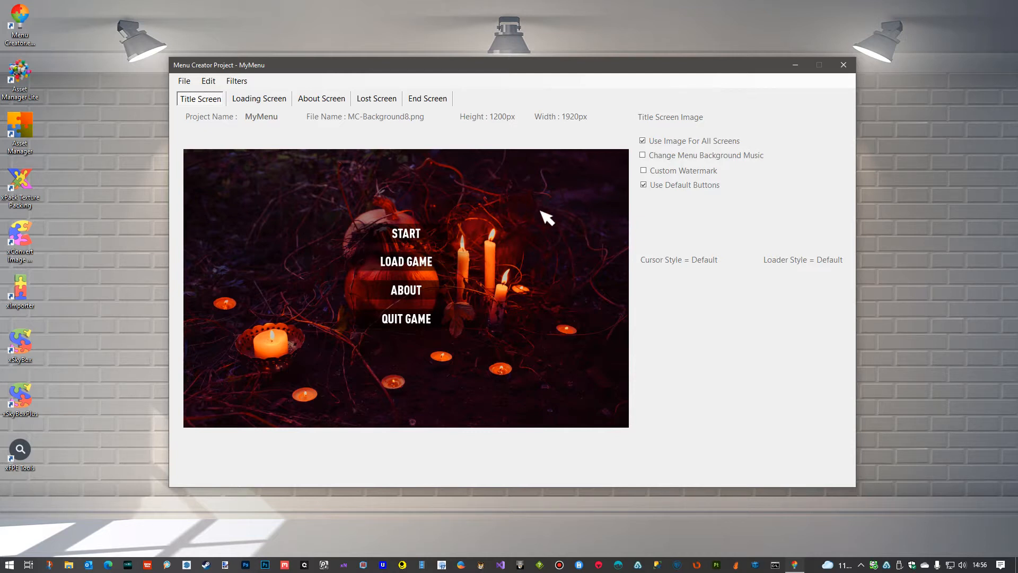
Enable changing the menu background music and preview the Default track.
click(688, 159)
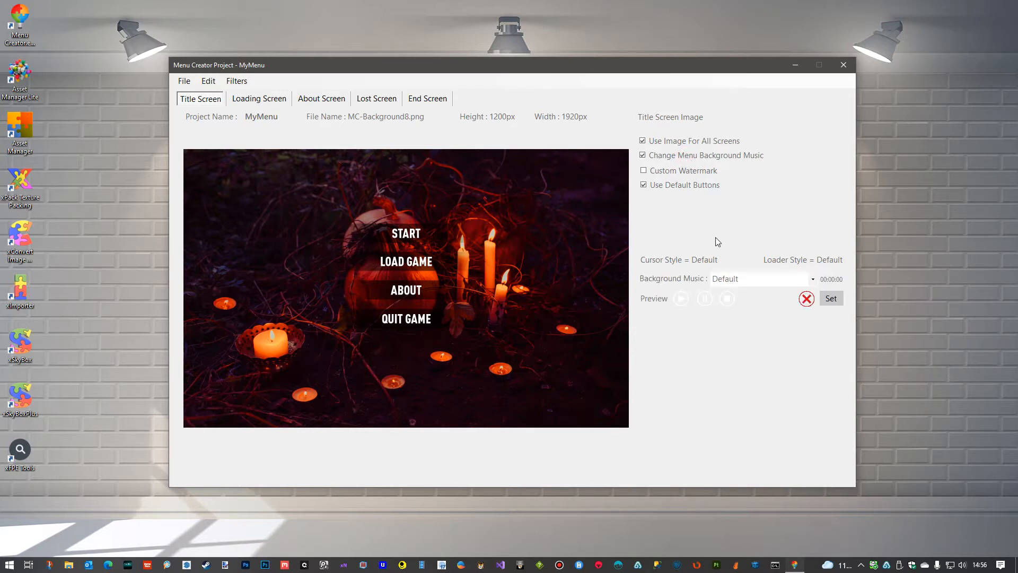
click(682, 299)
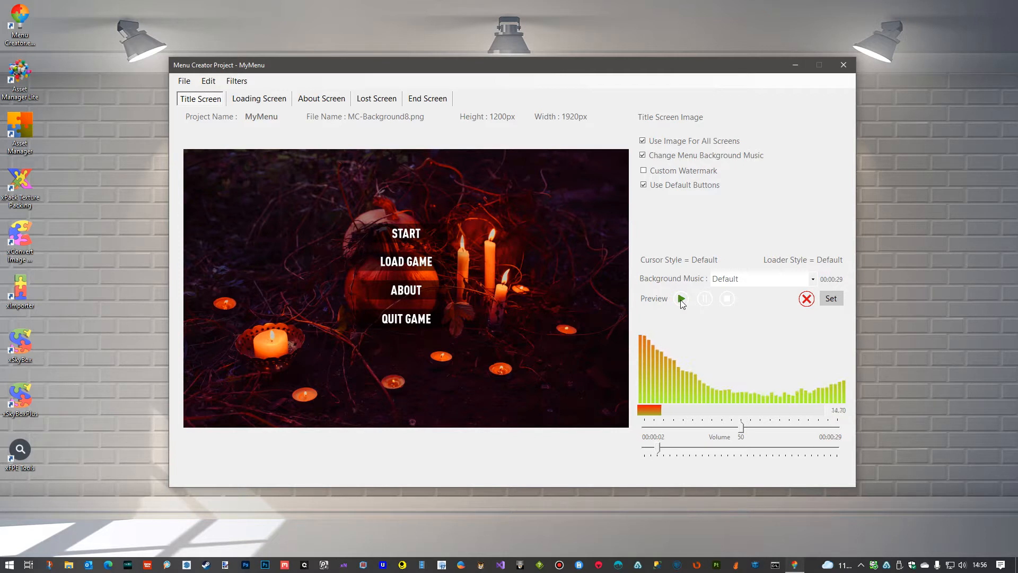
click(727, 300)
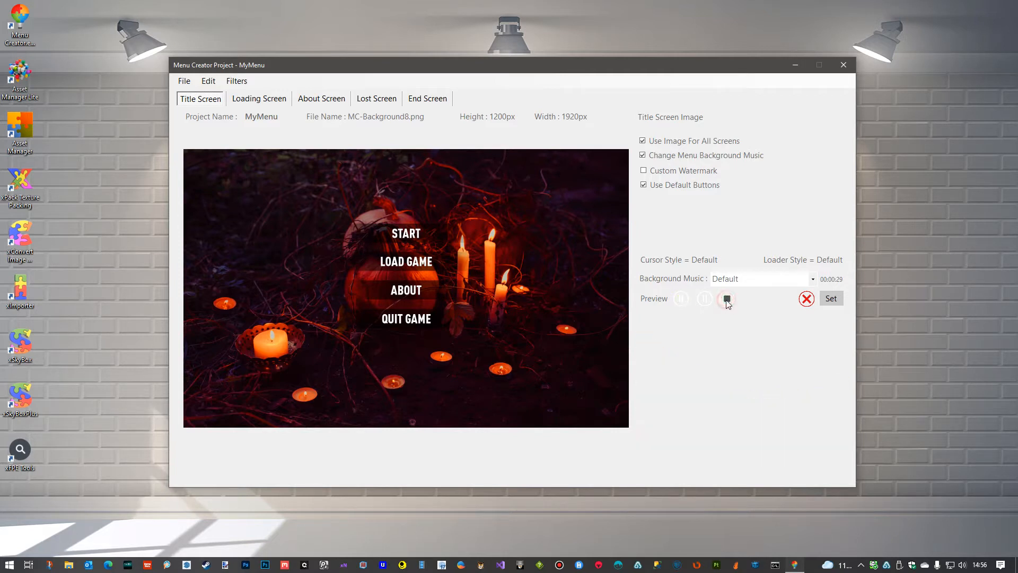
Choose Scary Amusement Park as the menu background music, preview it and set it.
click(813, 280)
mouse_move(812, 304)
mouse_down()
mouse_move(817, 366)
mouse_move(819, 301)
mouse_up()
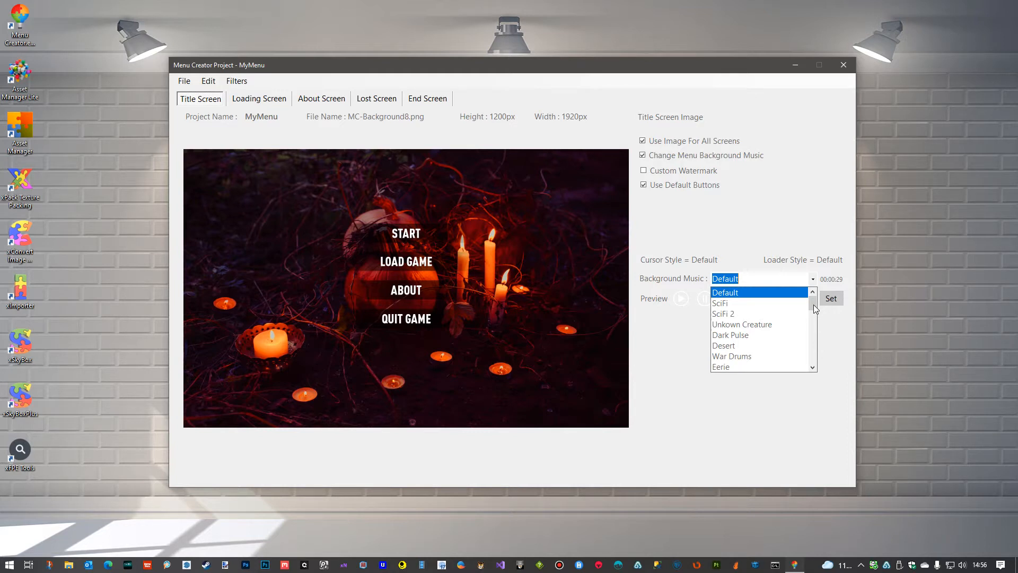
drag(814, 305, 819, 367)
click(763, 346)
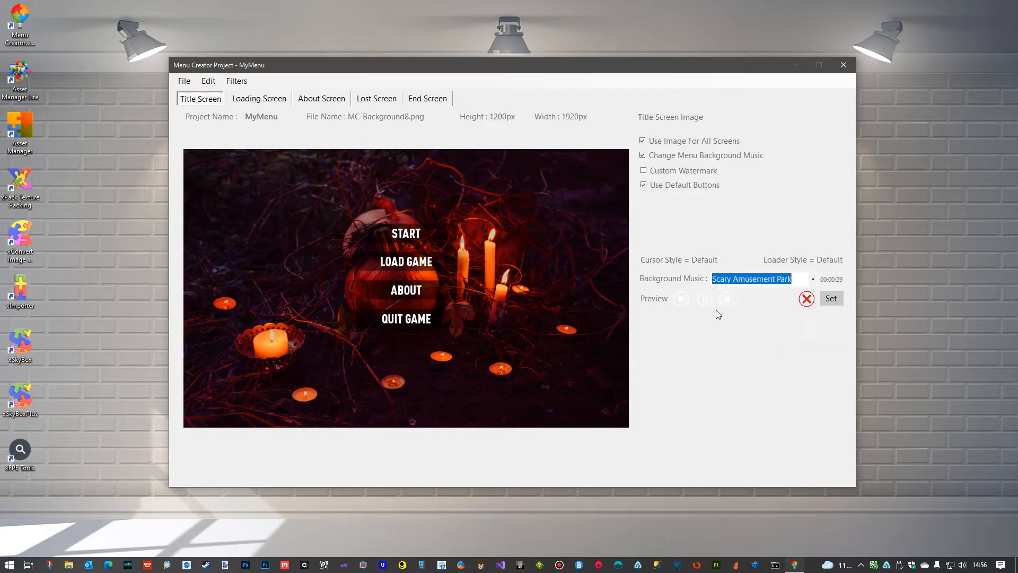
click(681, 299)
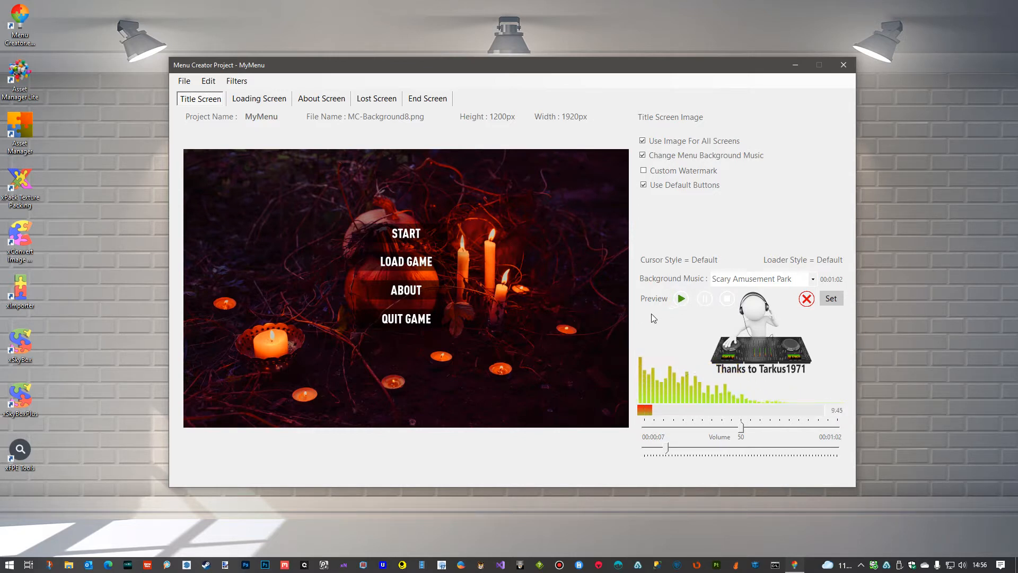
click(727, 299)
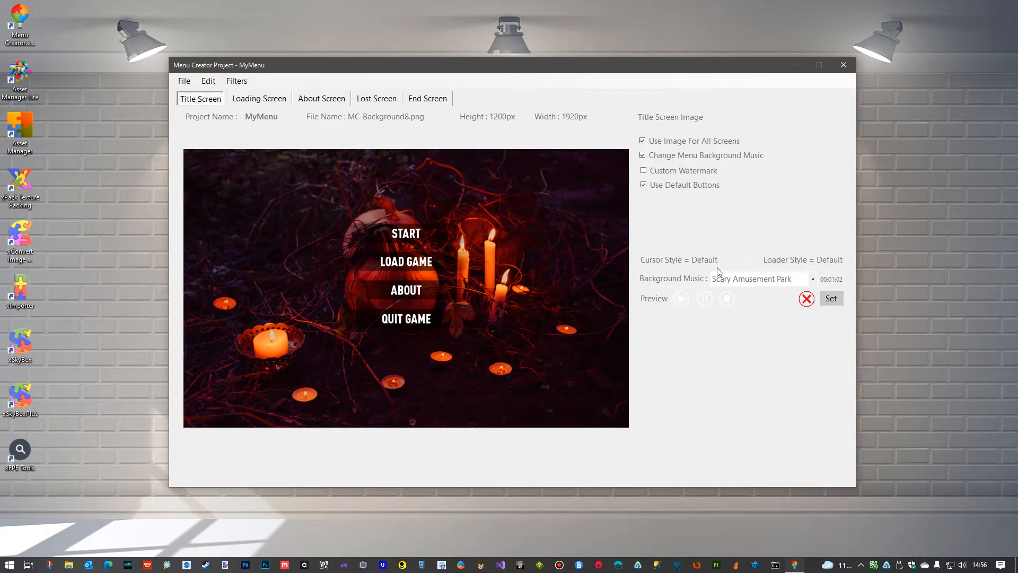
click(832, 298)
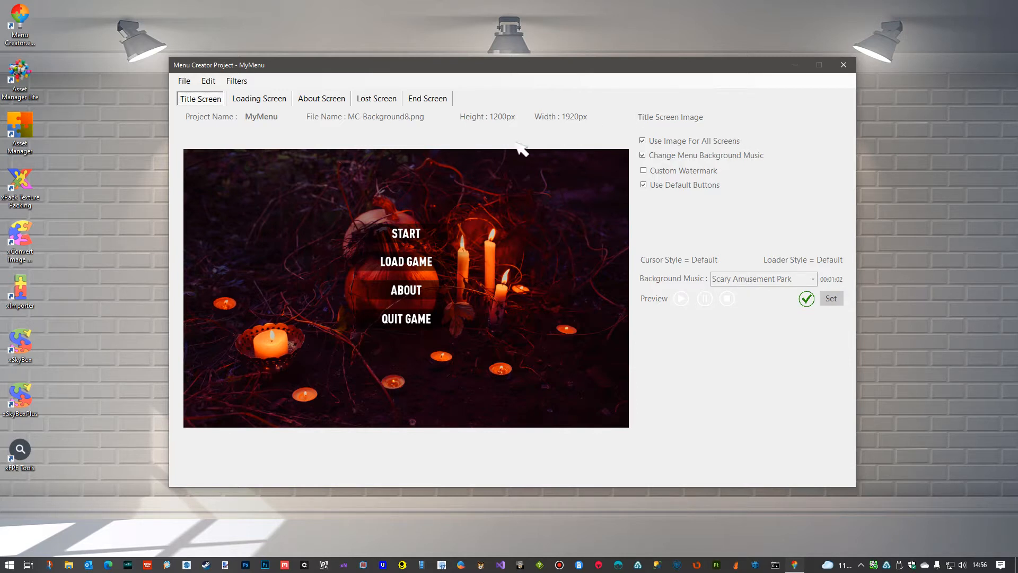
Enable the custom watermark and change its default loading text to "Unpacking My Game Files".
click(679, 172)
click(484, 100)
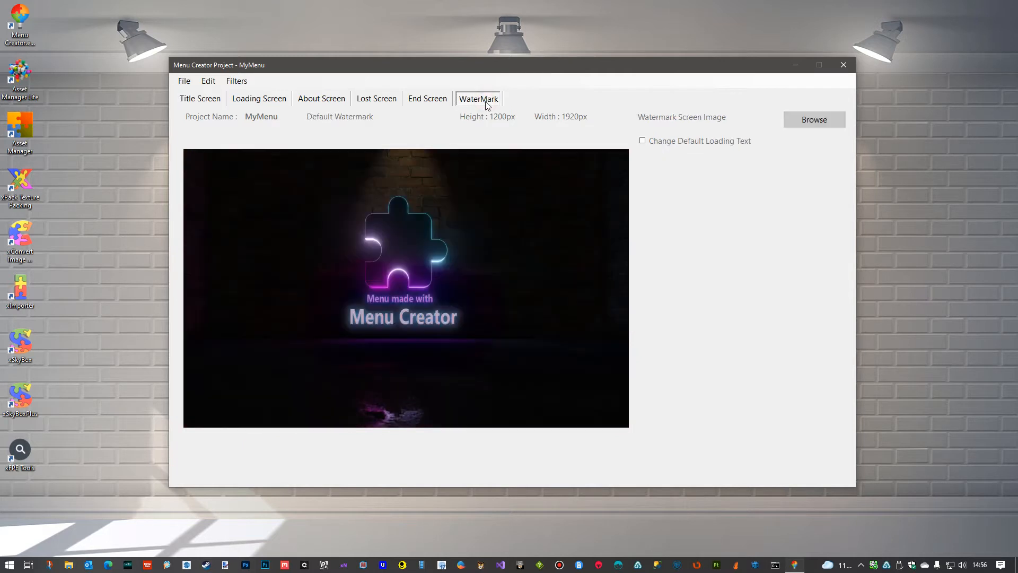
click(642, 142)
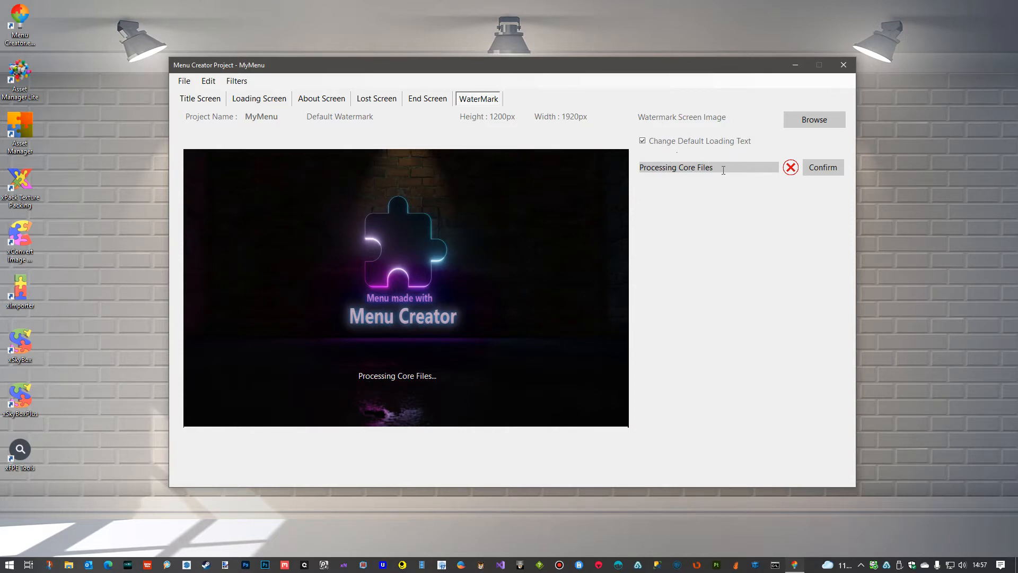
drag(724, 170, 632, 178)
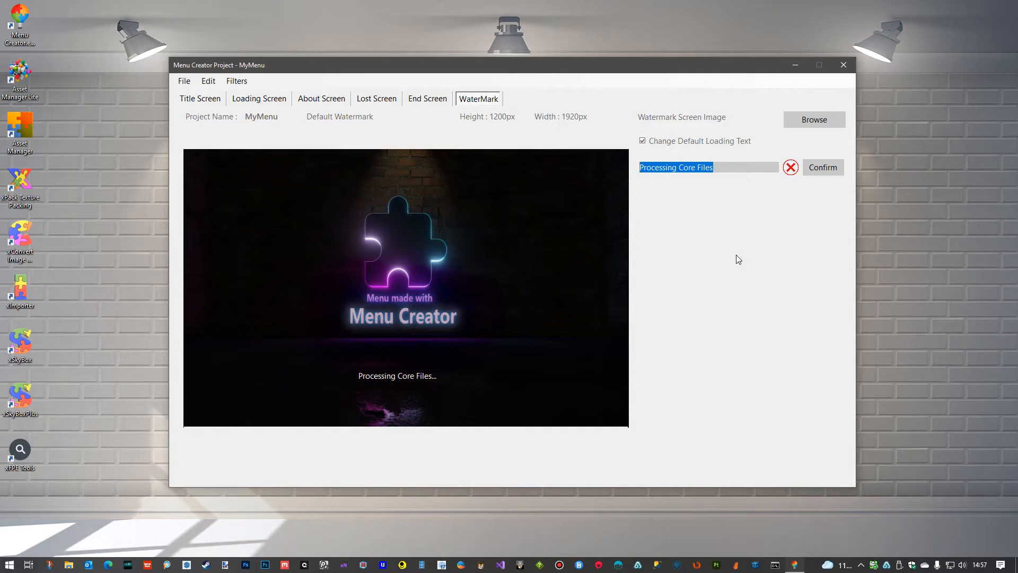
text(Unpack)
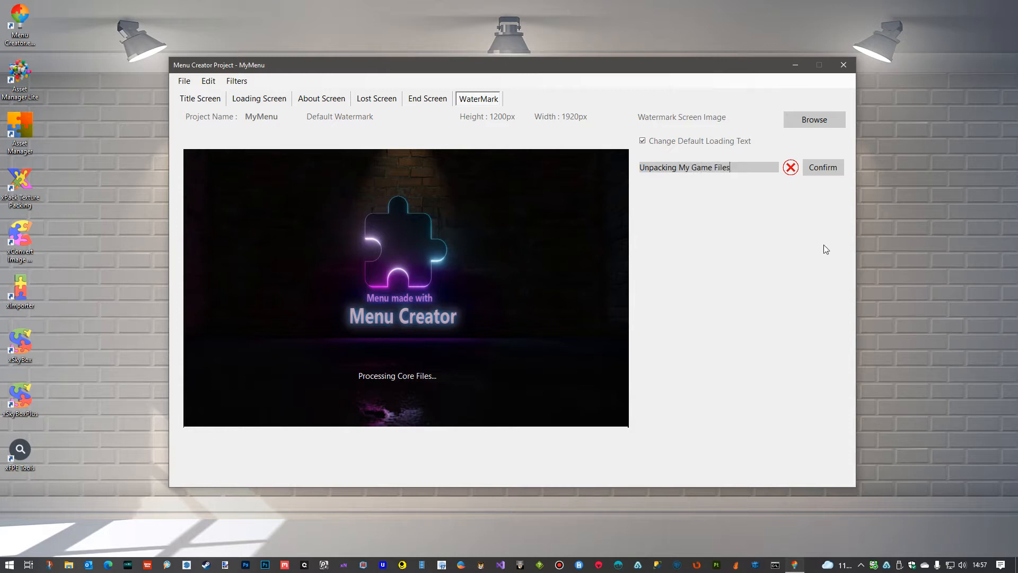
click(822, 171)
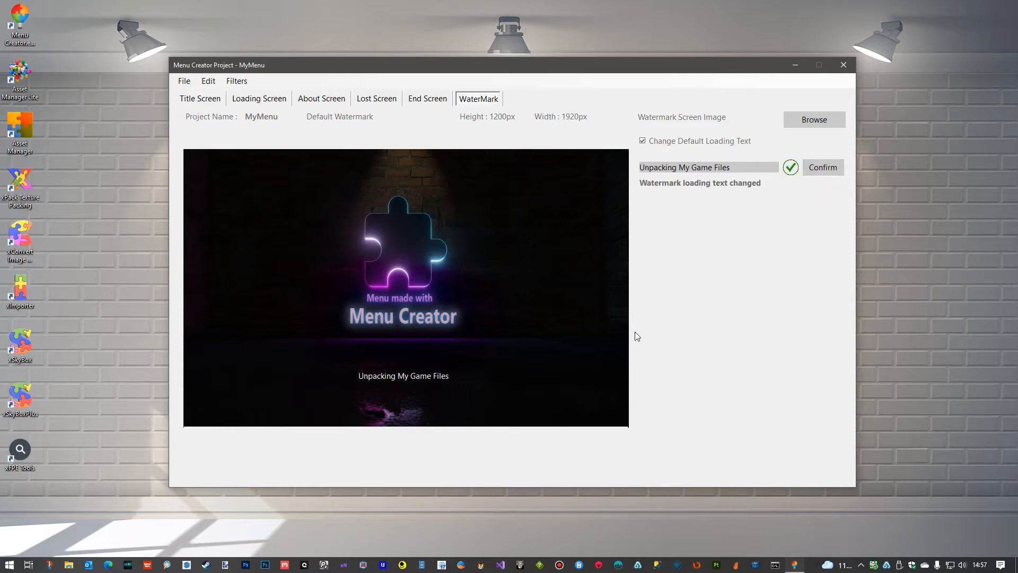
Turn off the default buttons on the title screen and set the global button font to a Attack Graffiti, Bold, size 32.
click(201, 101)
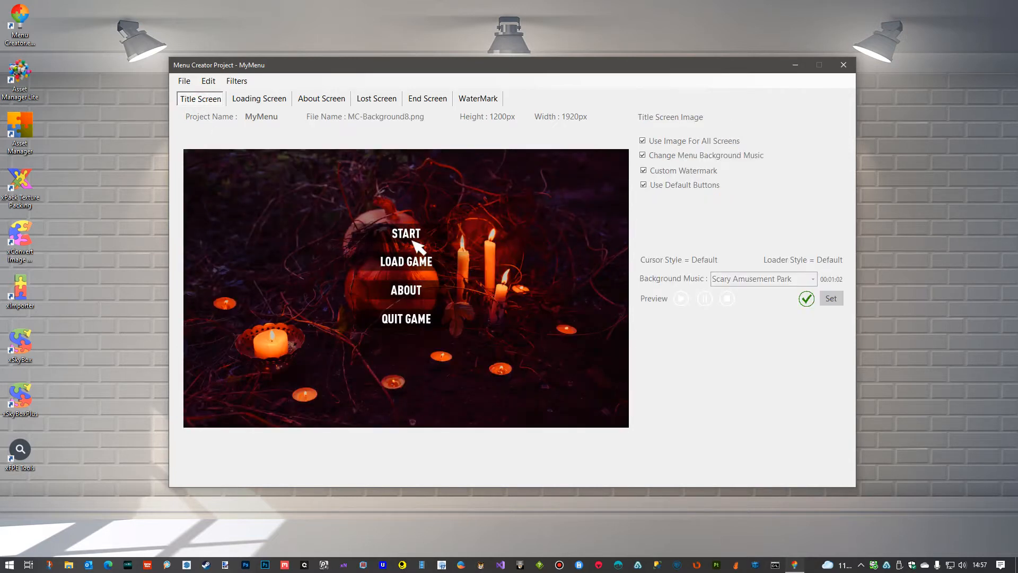
click(674, 187)
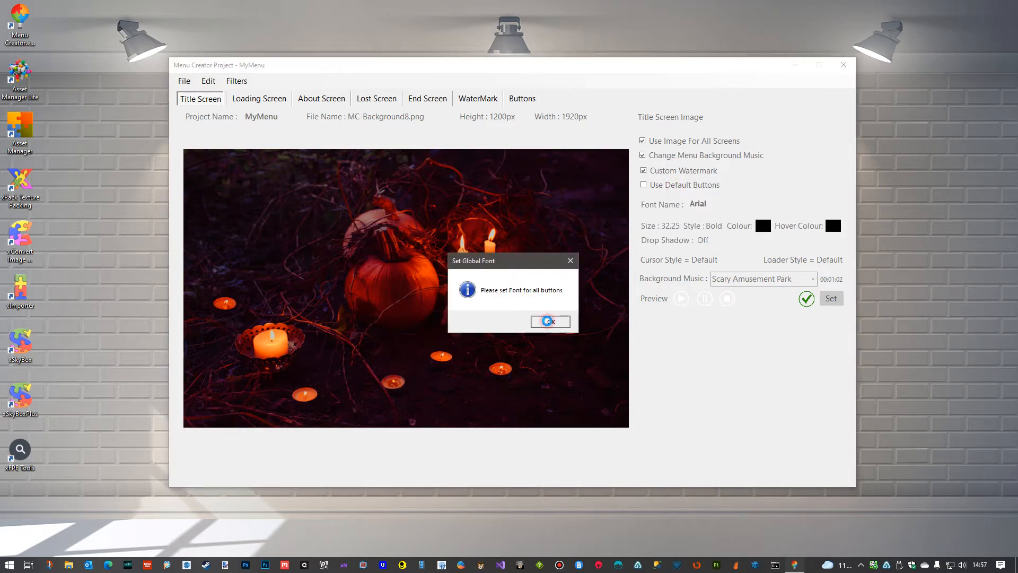
click(550, 322)
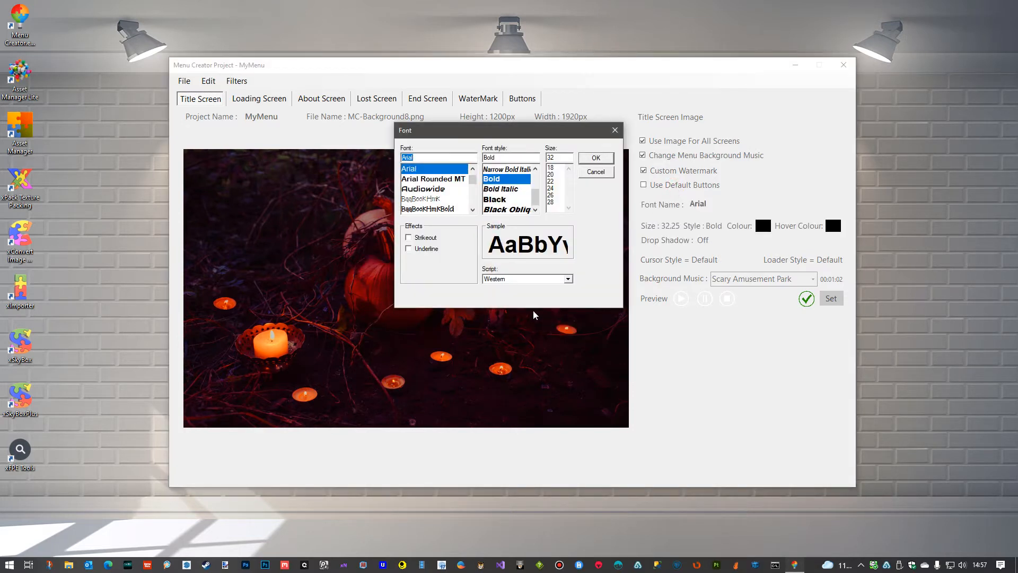
text(a)
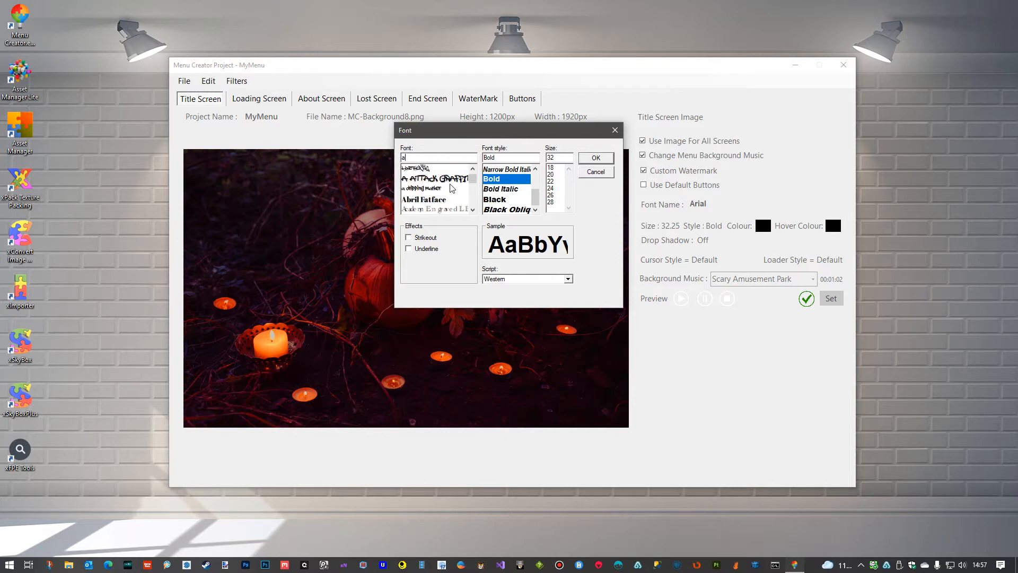
click(451, 183)
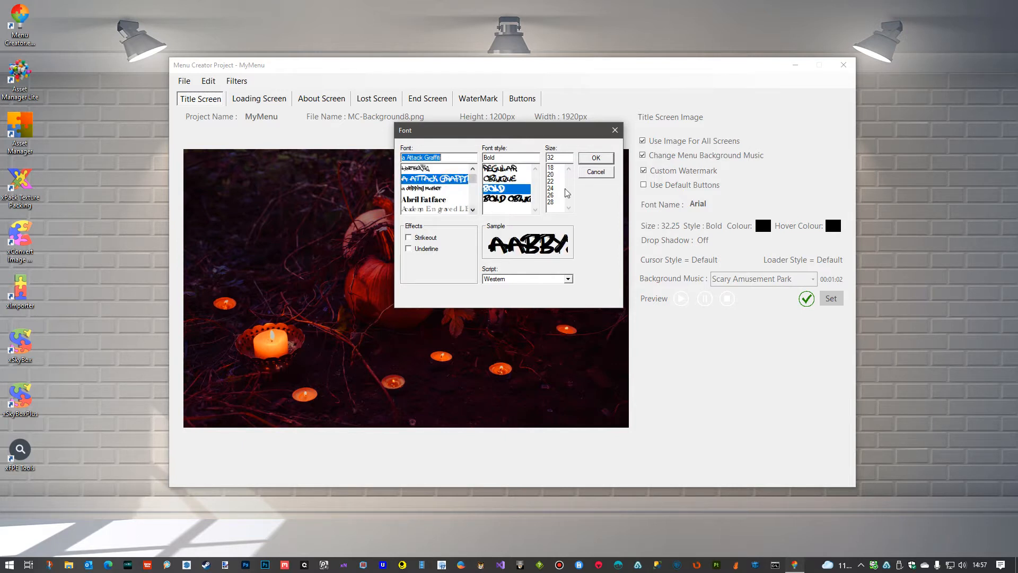
click(595, 160)
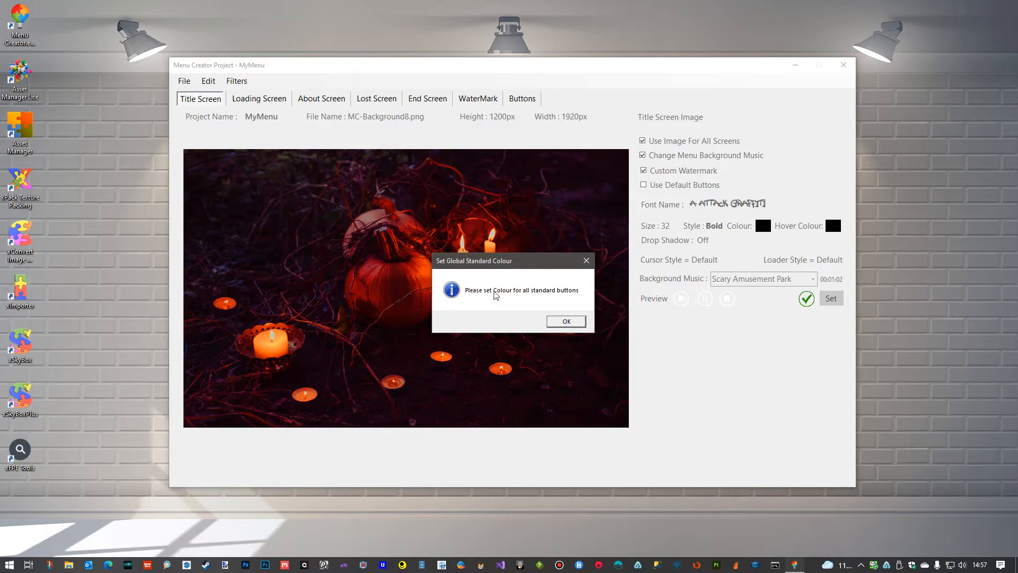
Set the standard button colour to orange and the hover button colour to white.
click(567, 322)
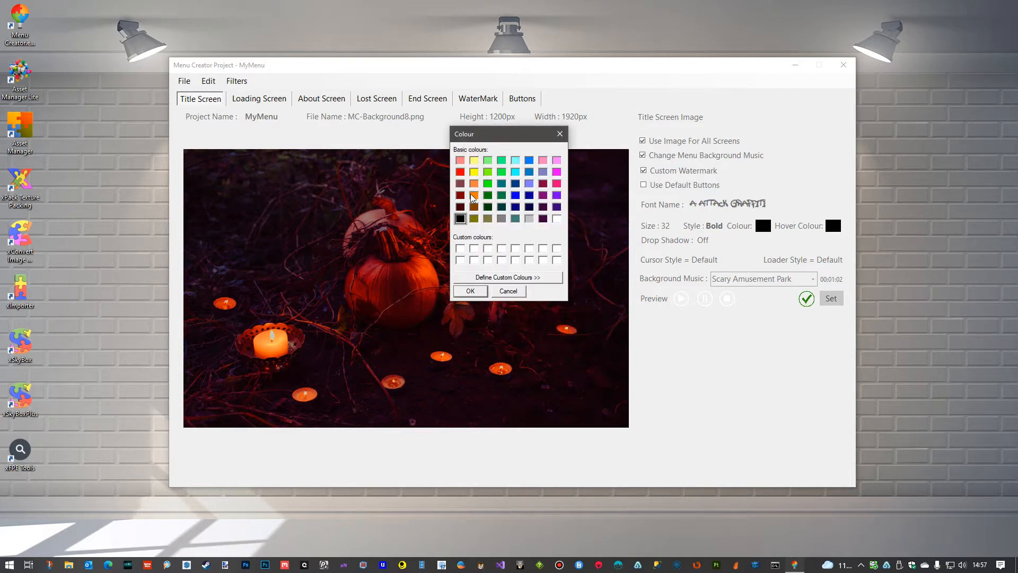
click(473, 195)
click(469, 290)
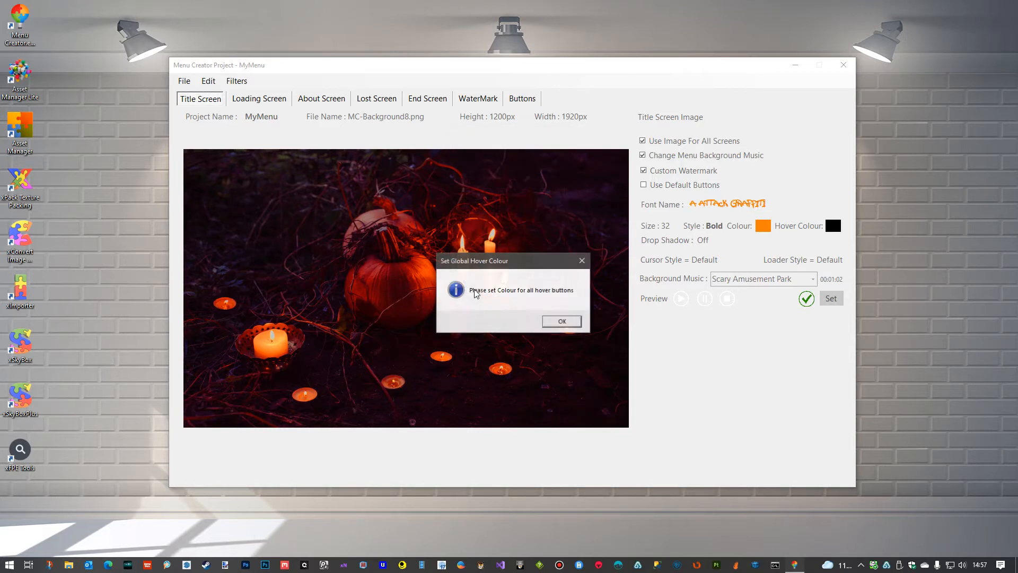
click(558, 322)
click(557, 218)
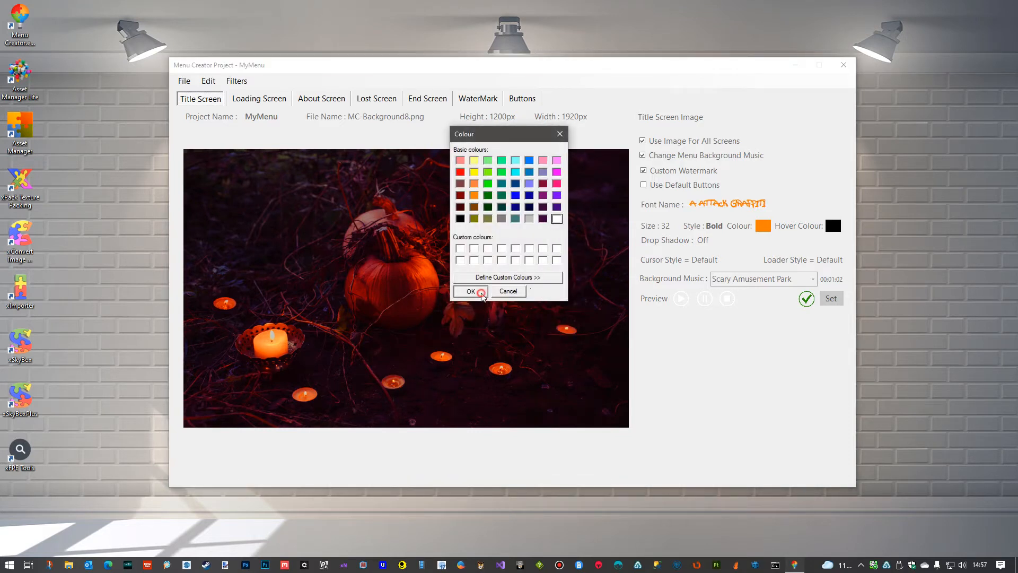
click(481, 292)
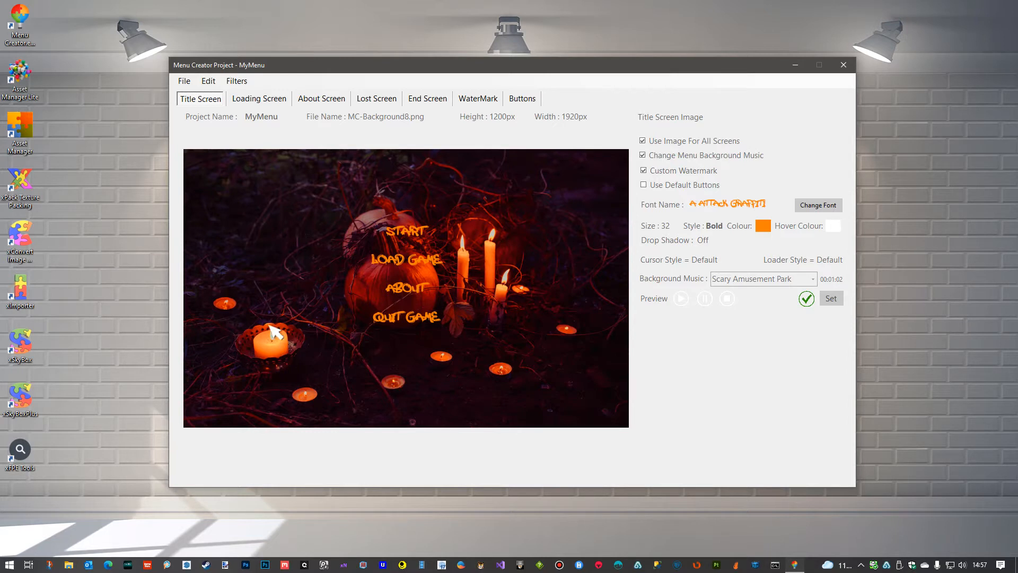
Sample a dark purple from the title background image as the standard button text colour.
click(226, 271)
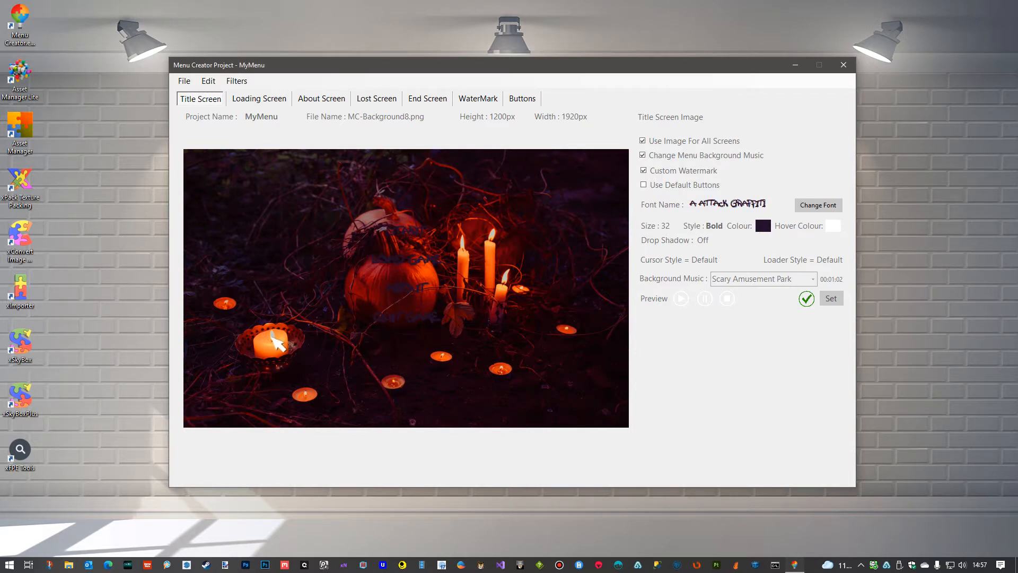
Set the standard button text colour to the deeper orange from the basic colours, after sampling the candle's orange in the title image.
click(273, 334)
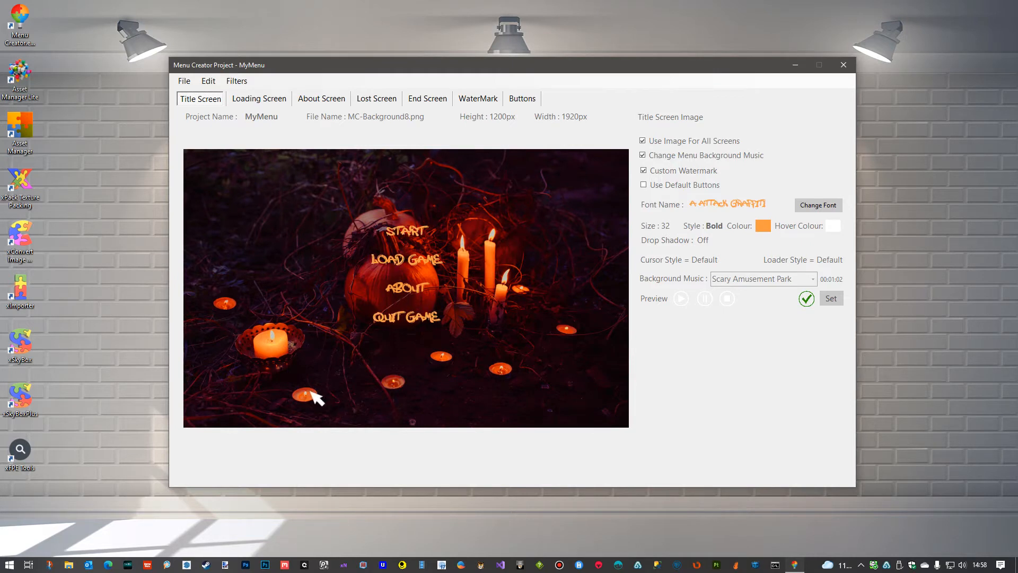
click(765, 224)
click(475, 195)
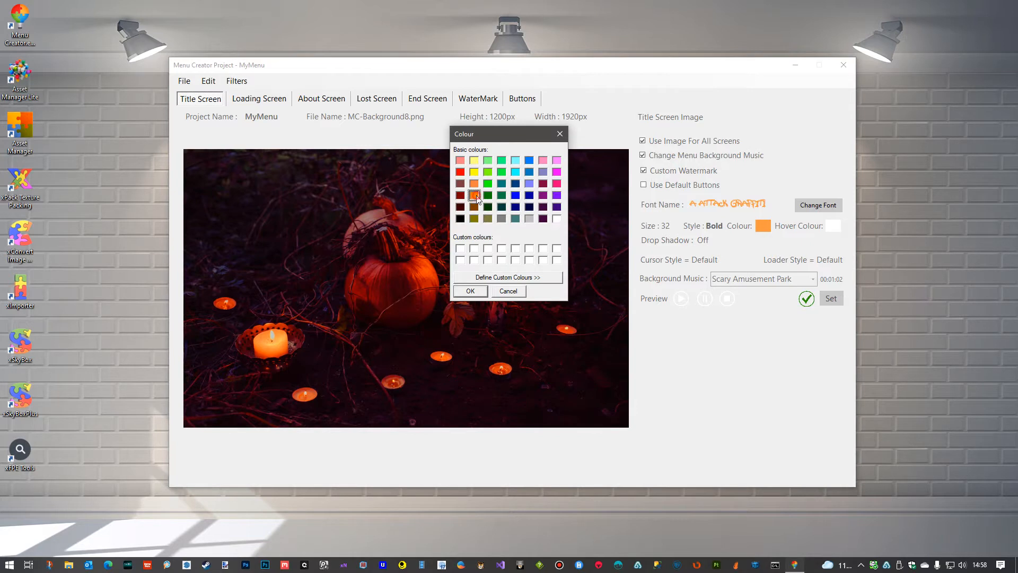
click(478, 291)
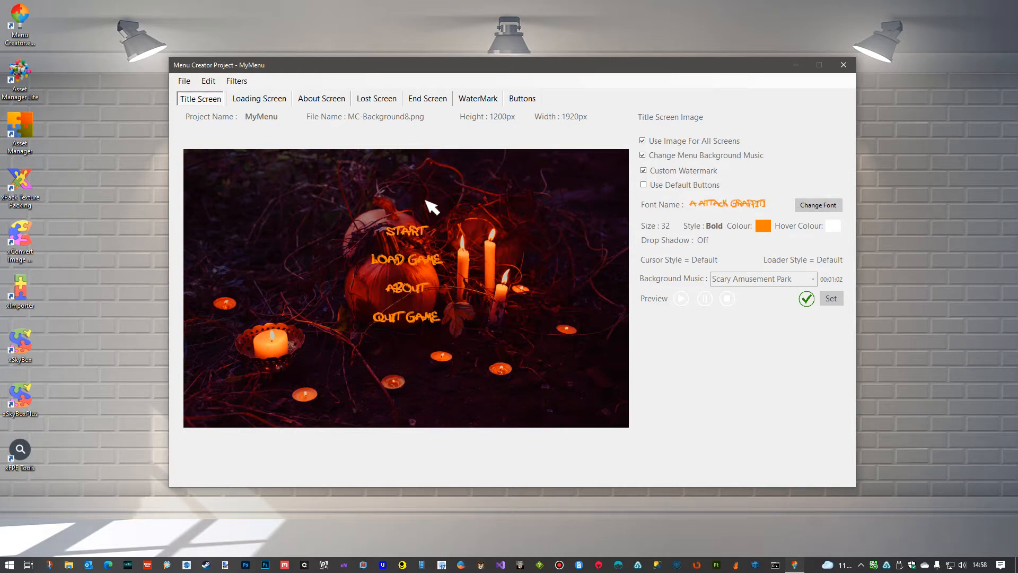
Review the background image on the Loading, About, Lost and End screens.
click(283, 100)
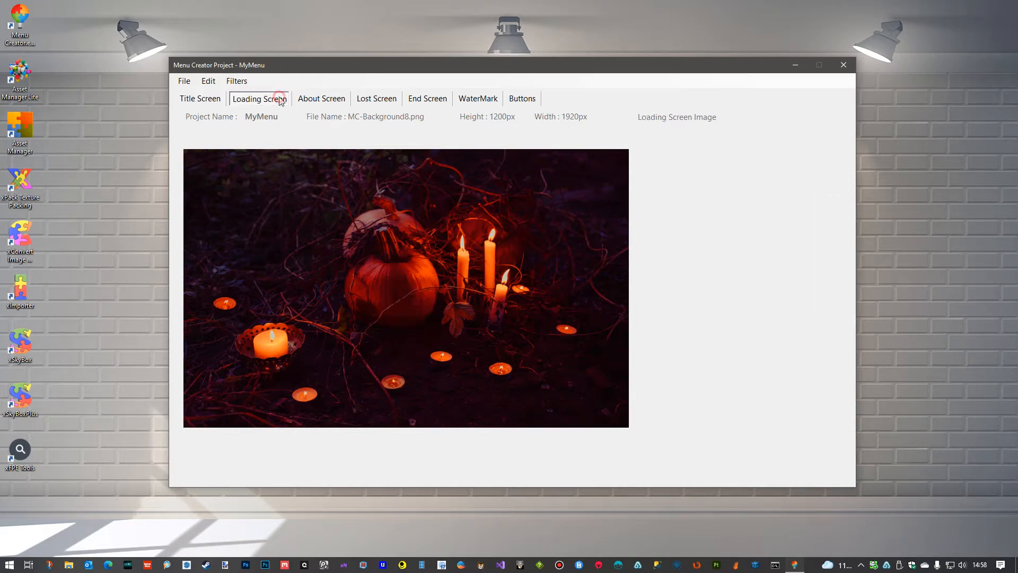
click(320, 98)
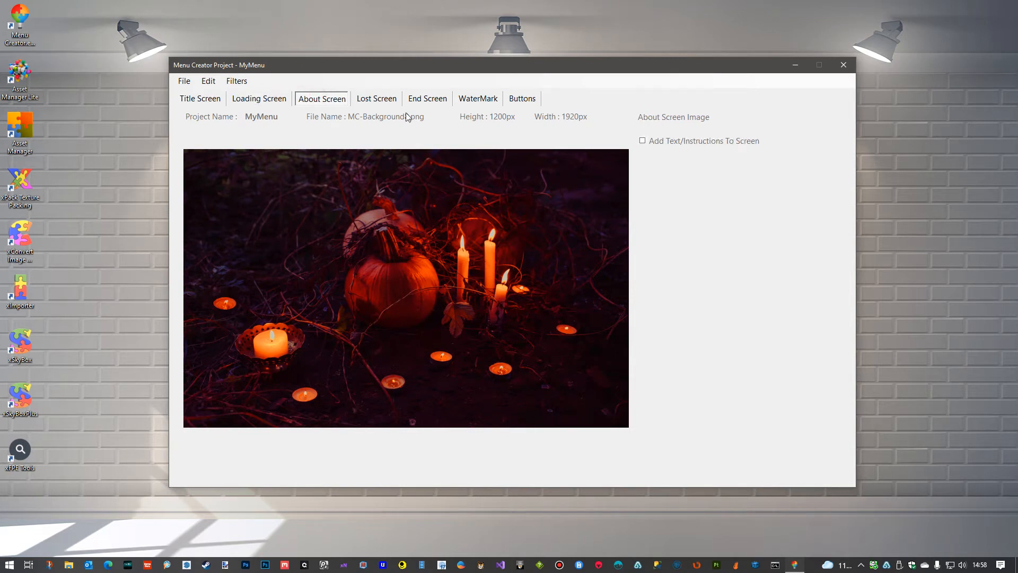
click(375, 98)
click(434, 100)
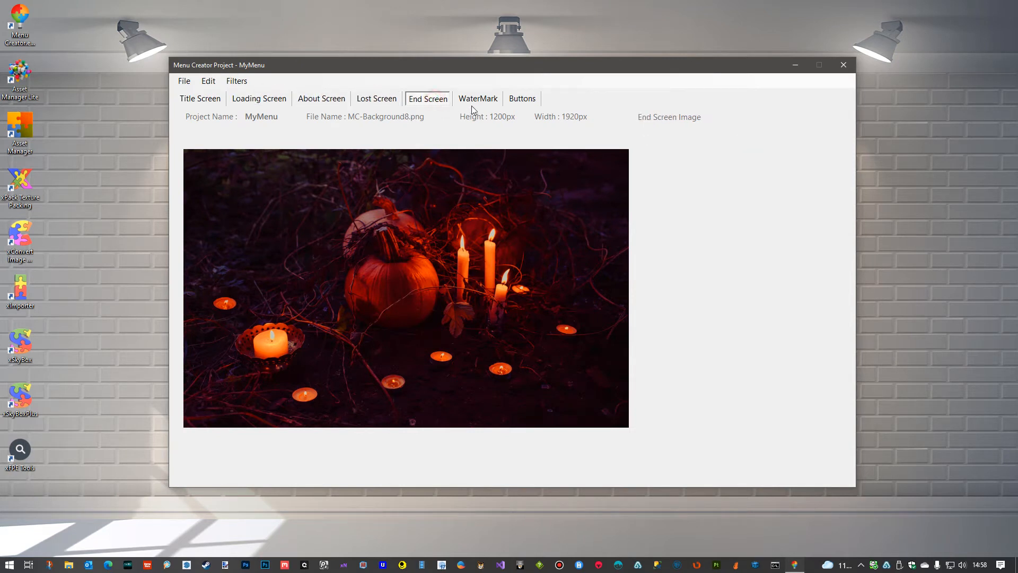
Enable text on the About screen and enter "FIND ALL ITEMS" as its first line.
click(322, 101)
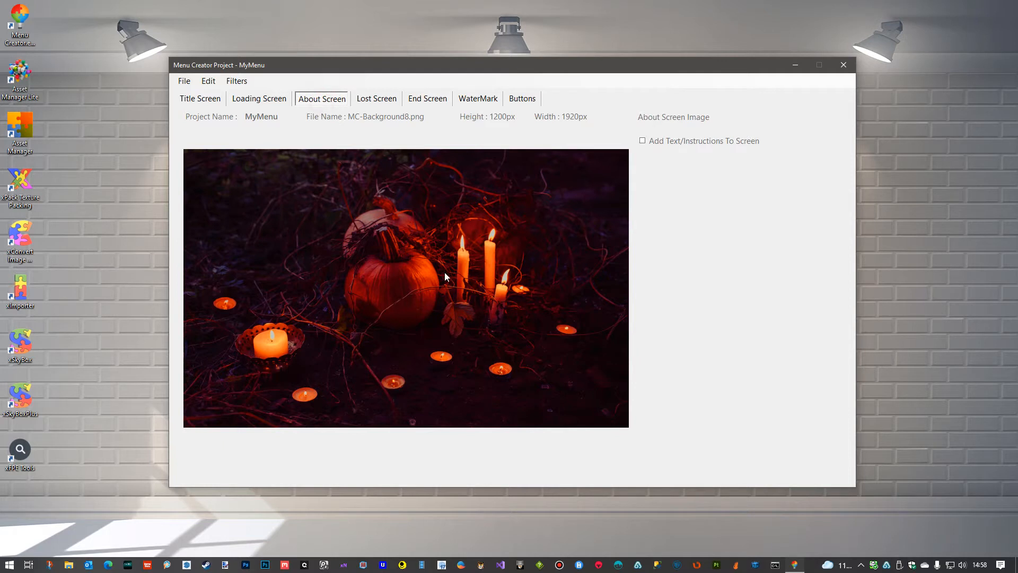
click(643, 141)
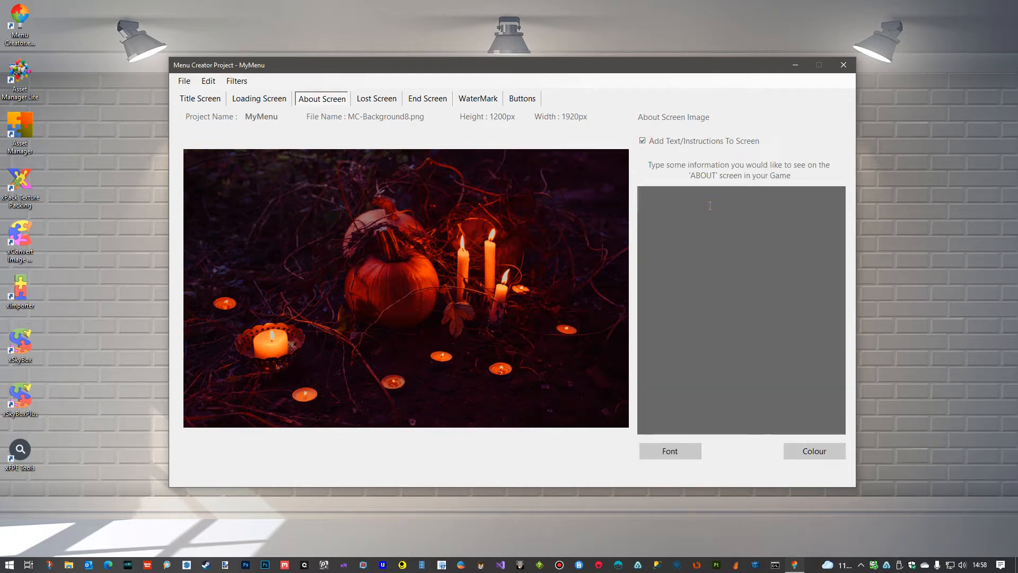
click(711, 206)
text(FMD)
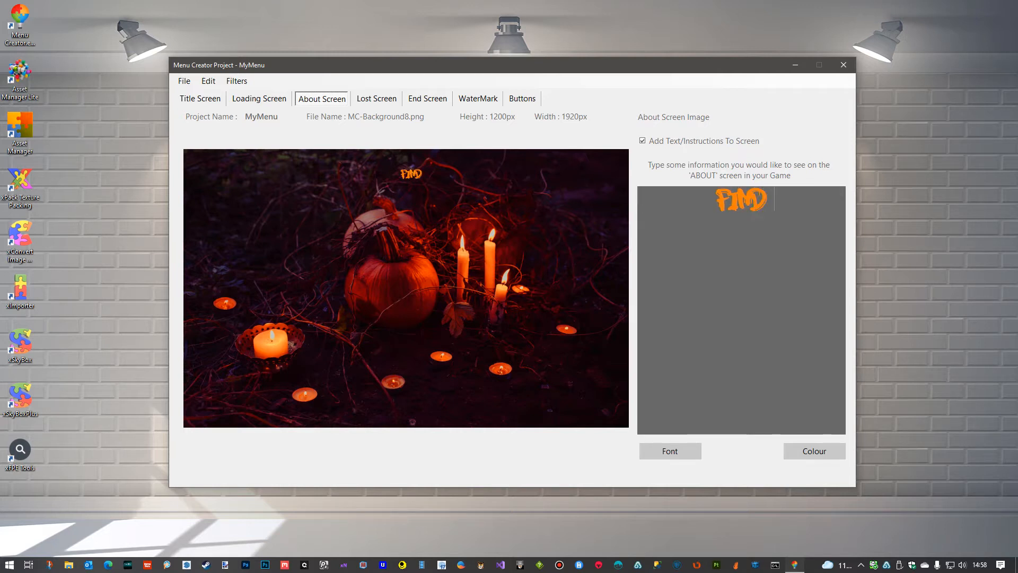
text( ALL ITE)
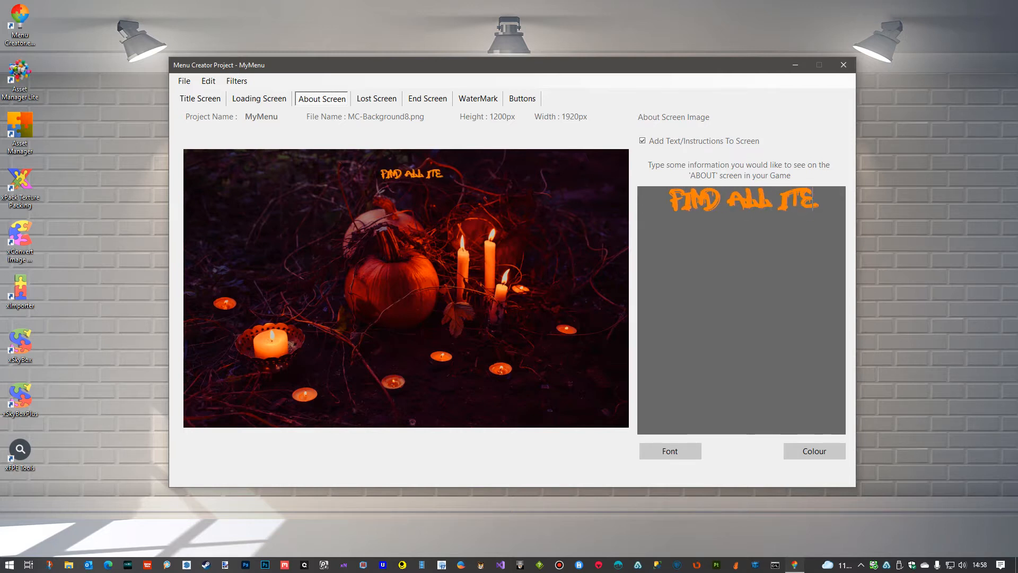
text(MS)
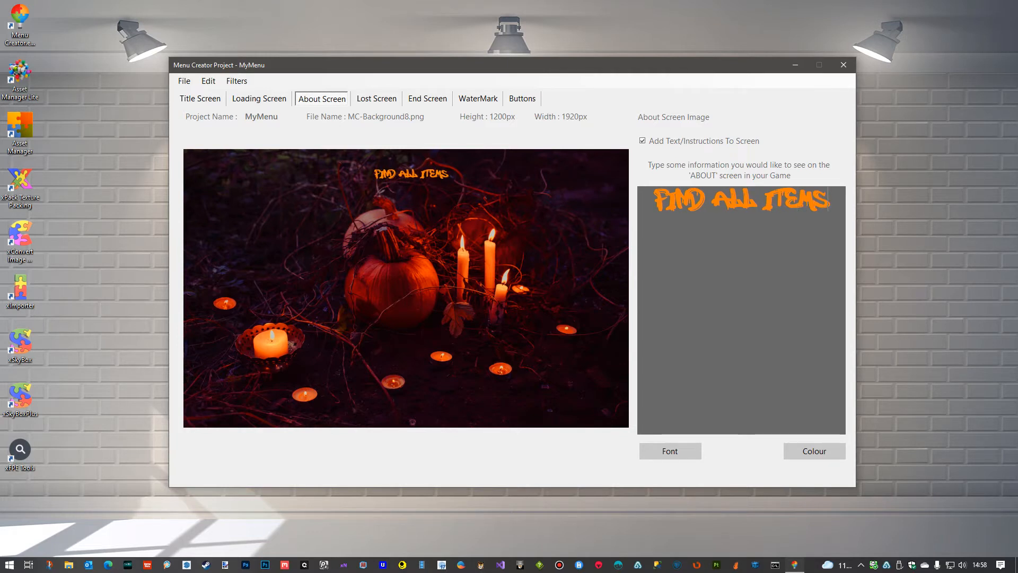
Add "DONT GET KILLED" below the first line of the About screen text.
key(Return)
text(DONT)
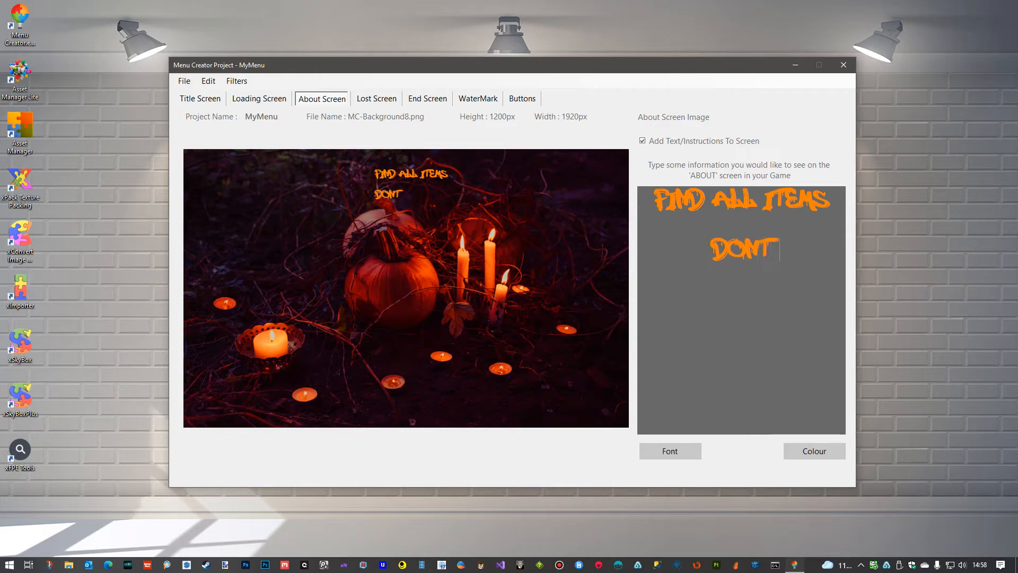
text(k)
key(BackSpace)
text(GET KILLE)
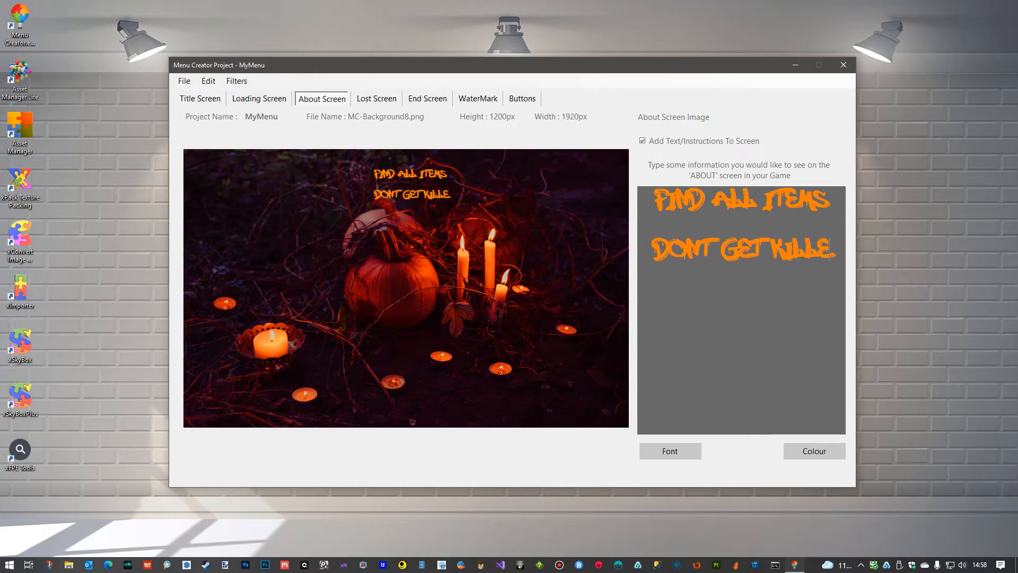
text(D)
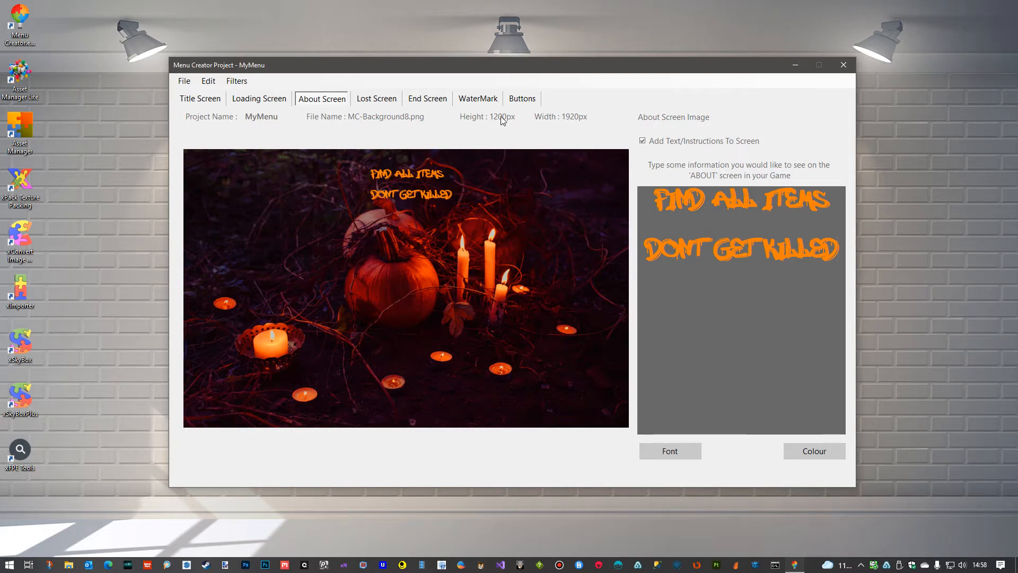
Try changing the About button's text to "INSTRUCTIONS" and check how it looks on the title screen.
click(207, 99)
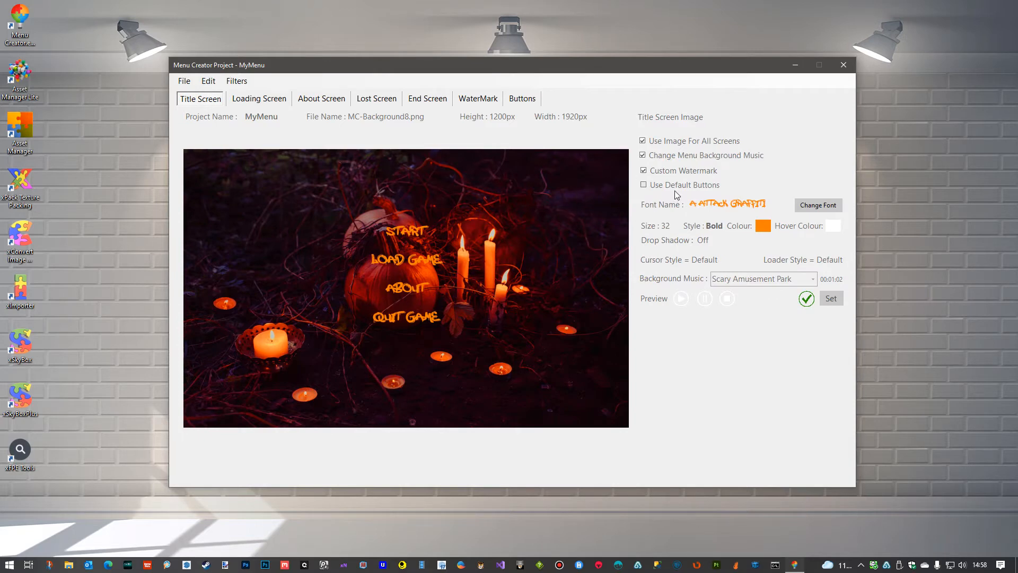
click(523, 99)
mouse_move(642, 258)
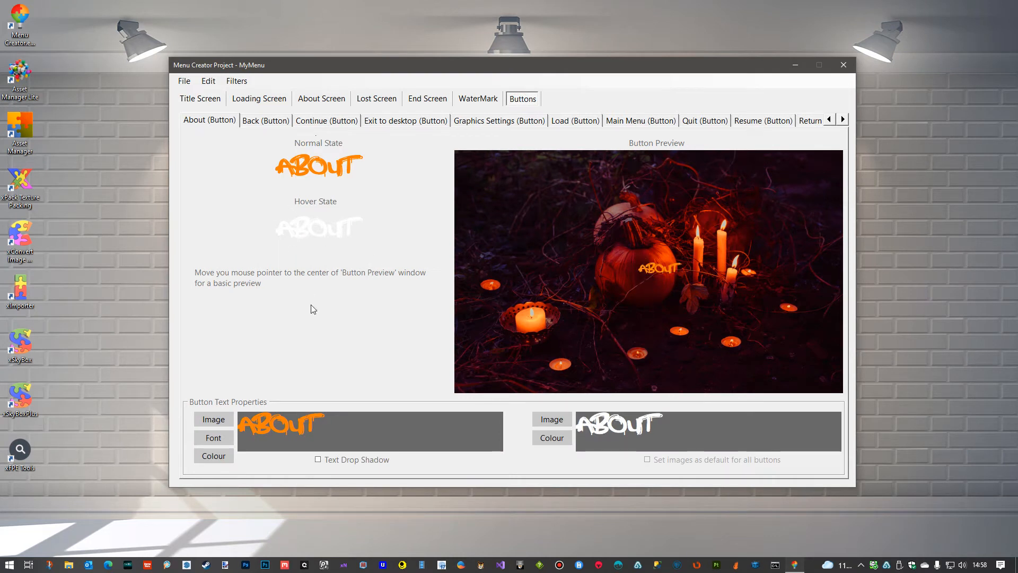
click(329, 431)
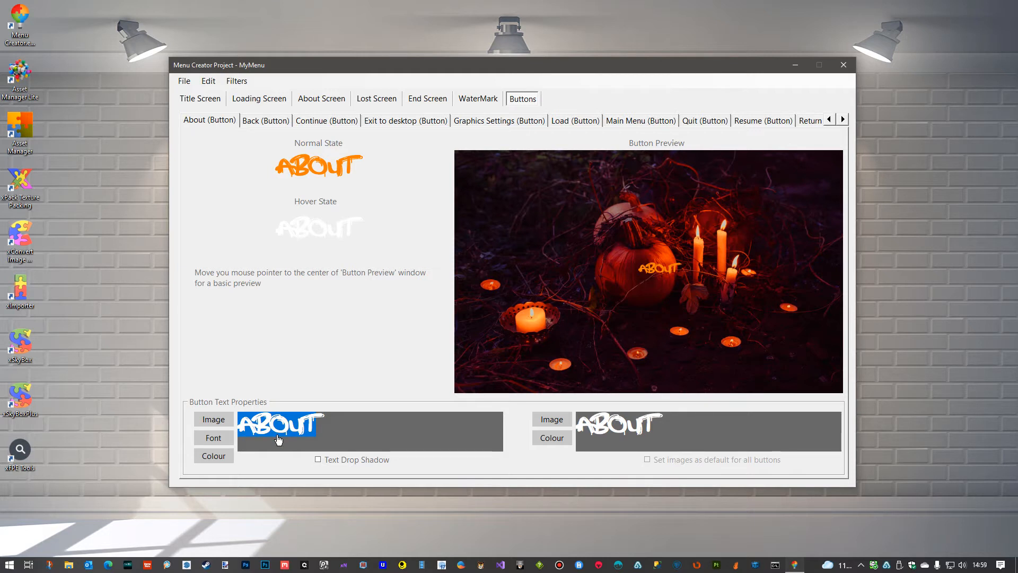
text(INST)
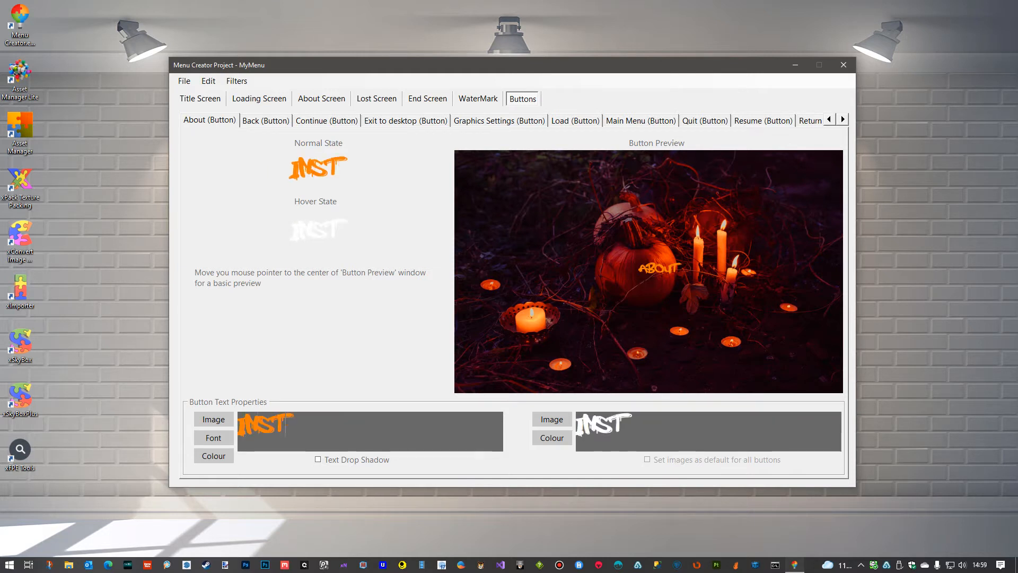
text(RUCTIONS)
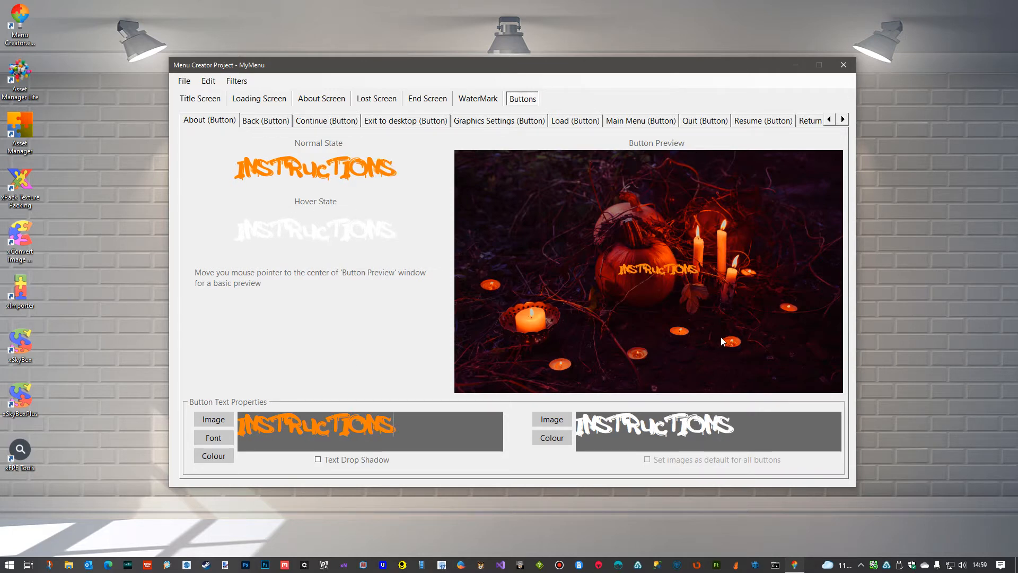
click(205, 100)
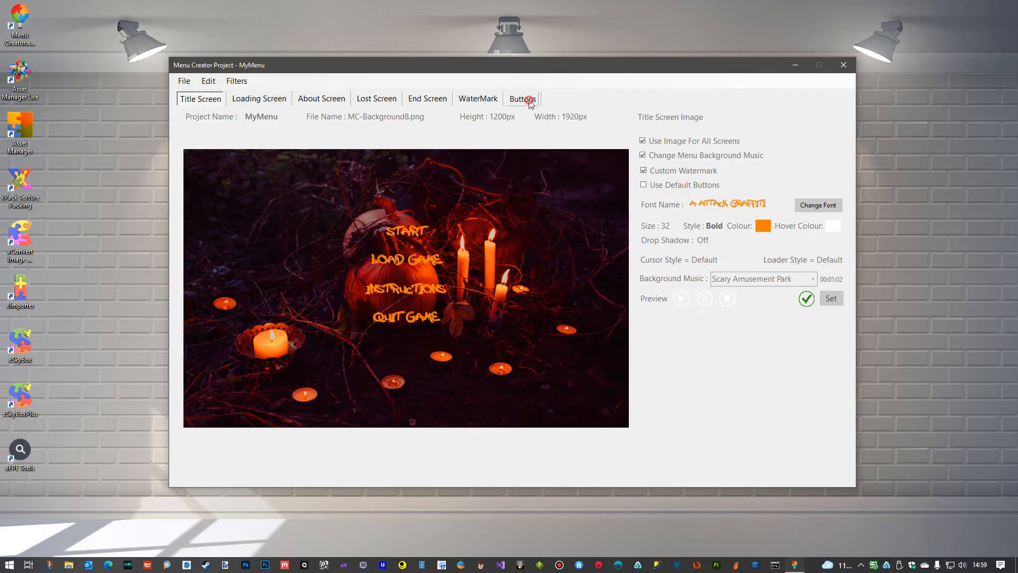
Set the About button's text back to "ABOUT".
click(524, 100)
click(414, 423)
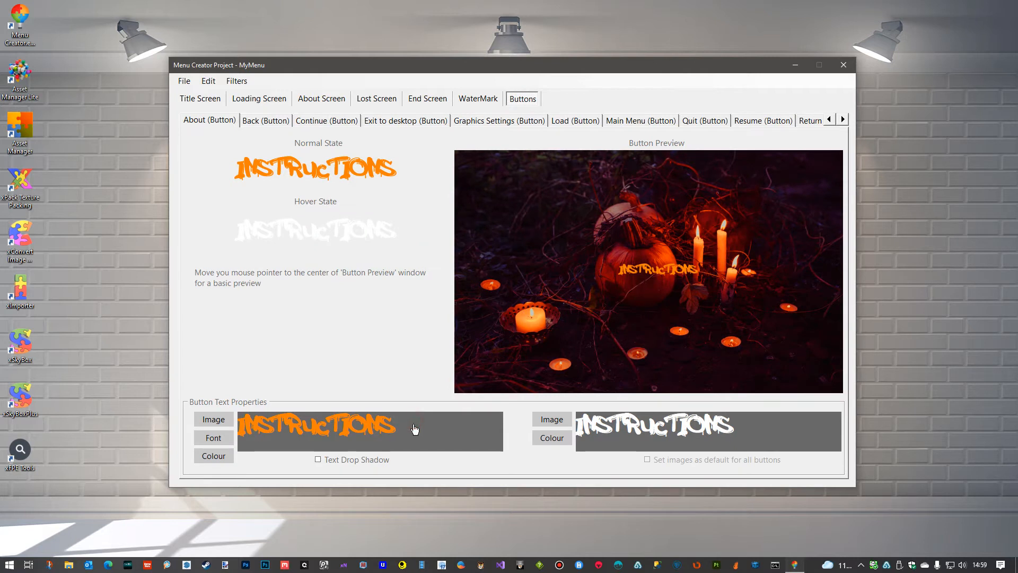
double_click(340, 433)
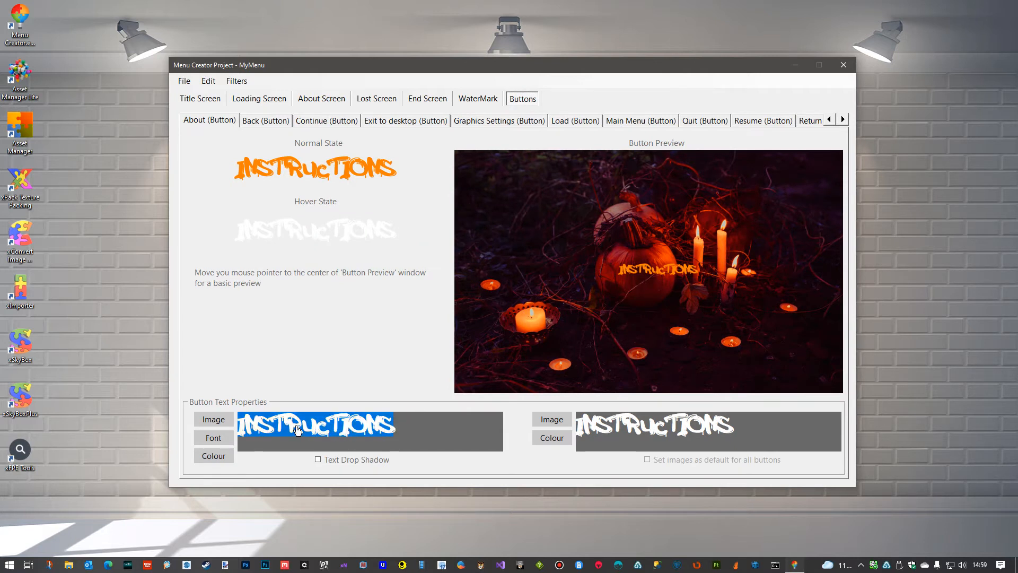
text(ABOUT)
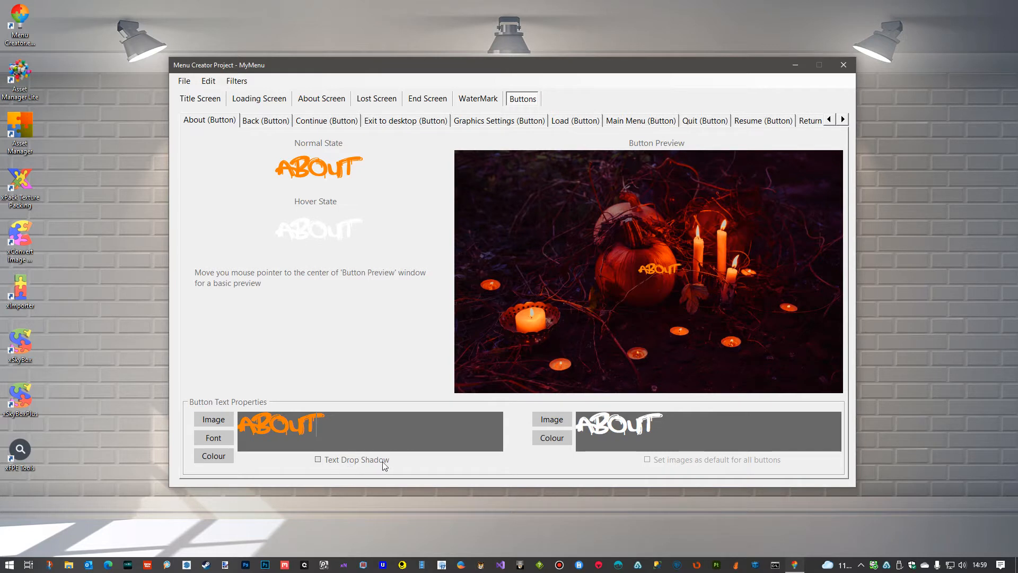
Enable the text drop shadow for the About button with a drop distance of 4 and preview the button.
click(318, 460)
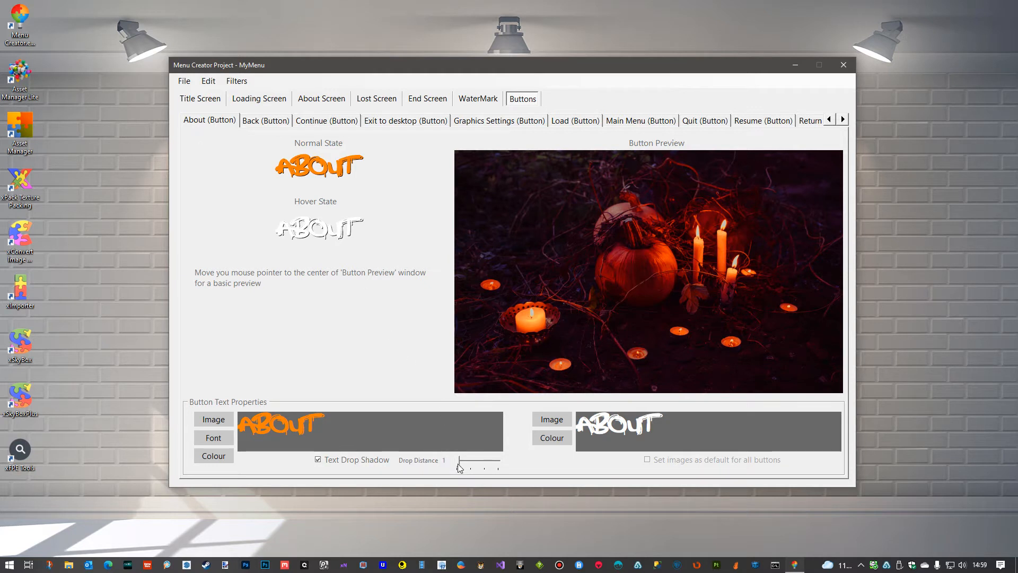
drag(461, 465, 503, 476)
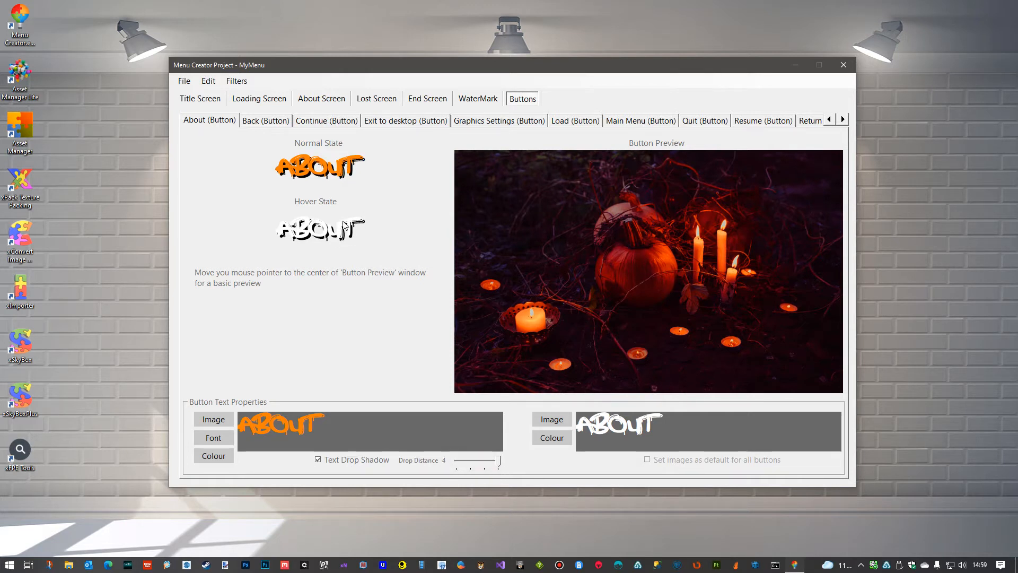
mouse_move(654, 277)
Examine the sub menu texts and preview the Sound Levels and Start buttons with the drop shadow applied.
click(843, 118)
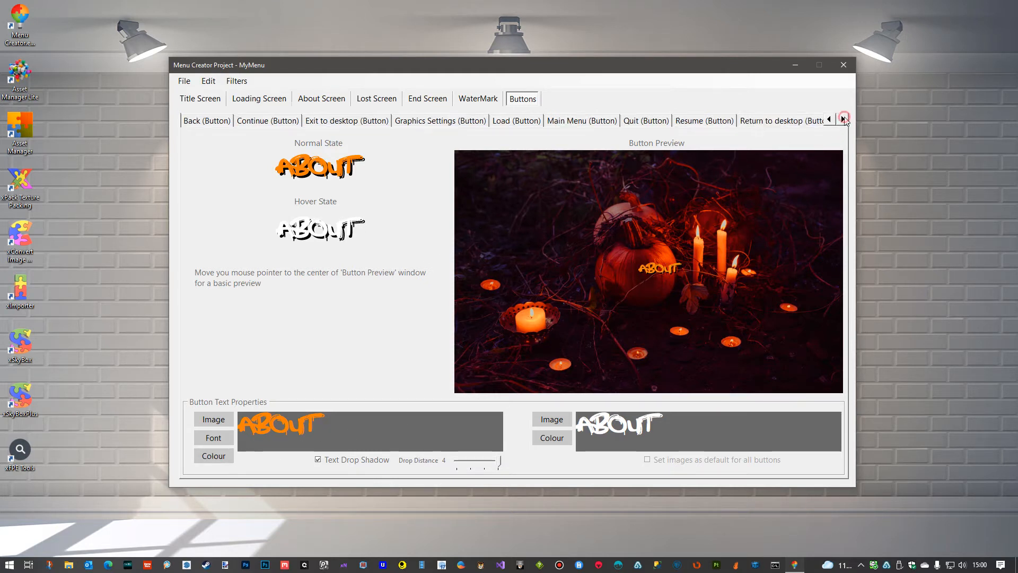
click(844, 119)
click(843, 119)
click(843, 119)
click(843, 118)
click(843, 118)
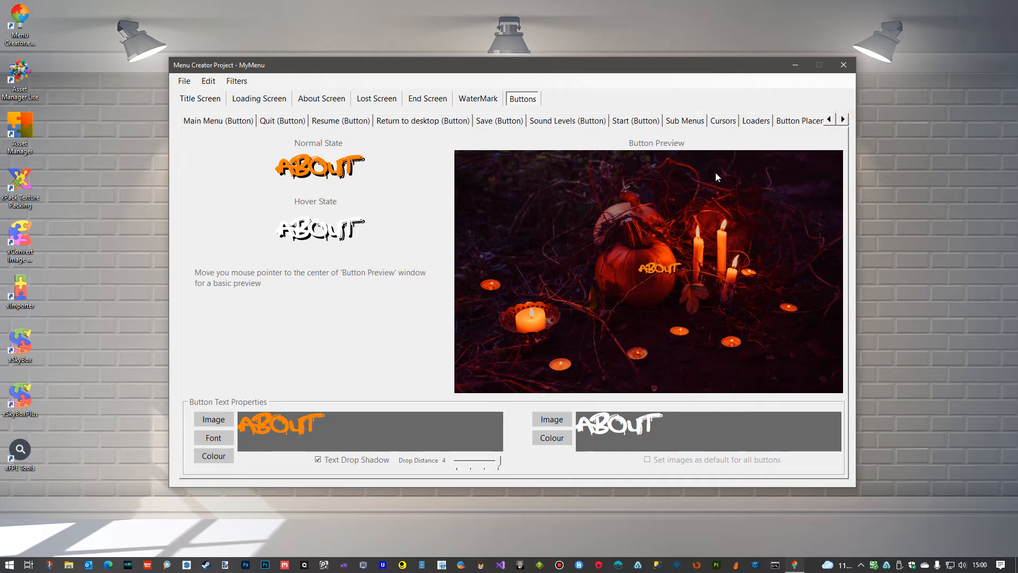
click(685, 120)
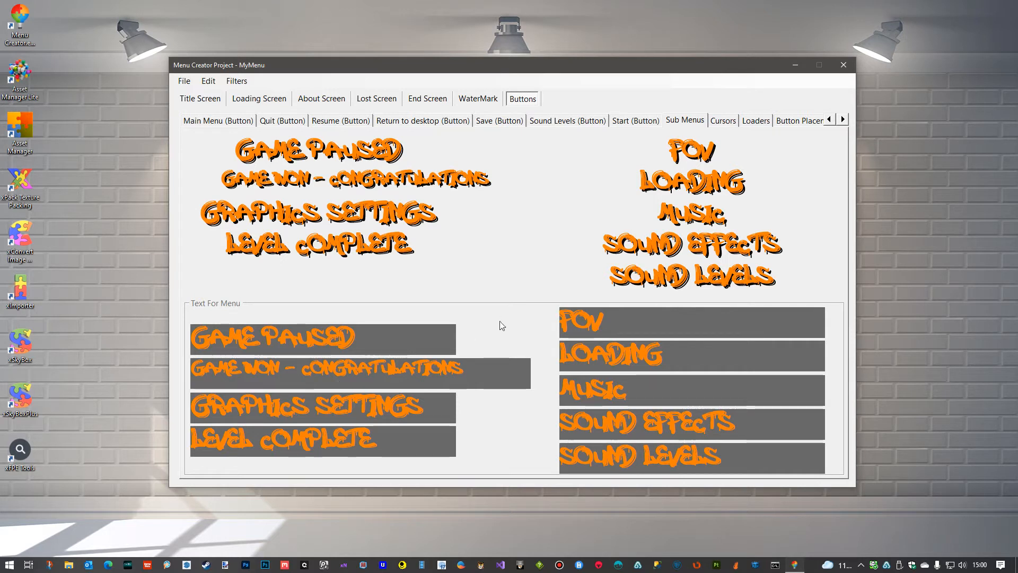
drag(380, 341, 191, 344)
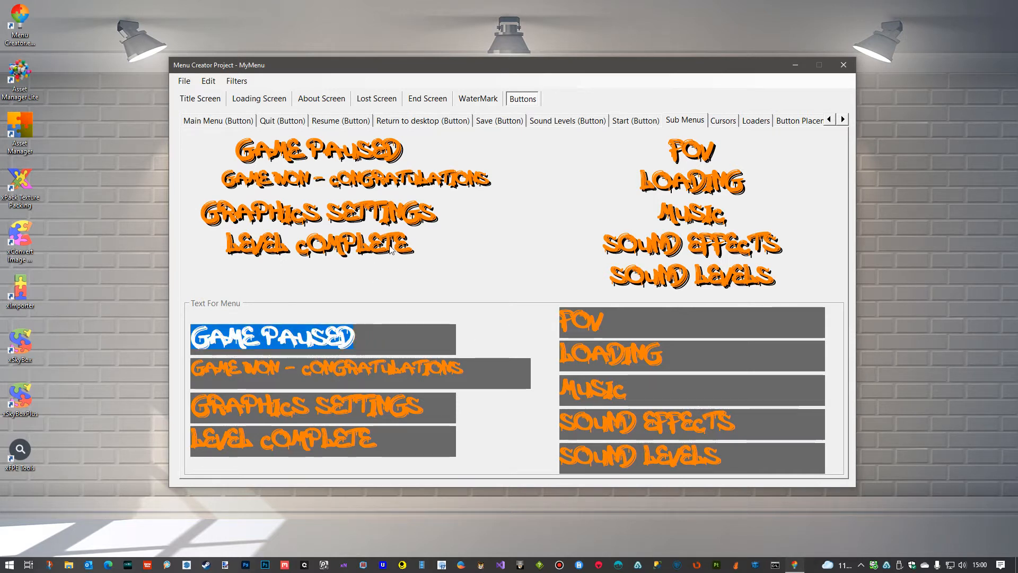
click(570, 121)
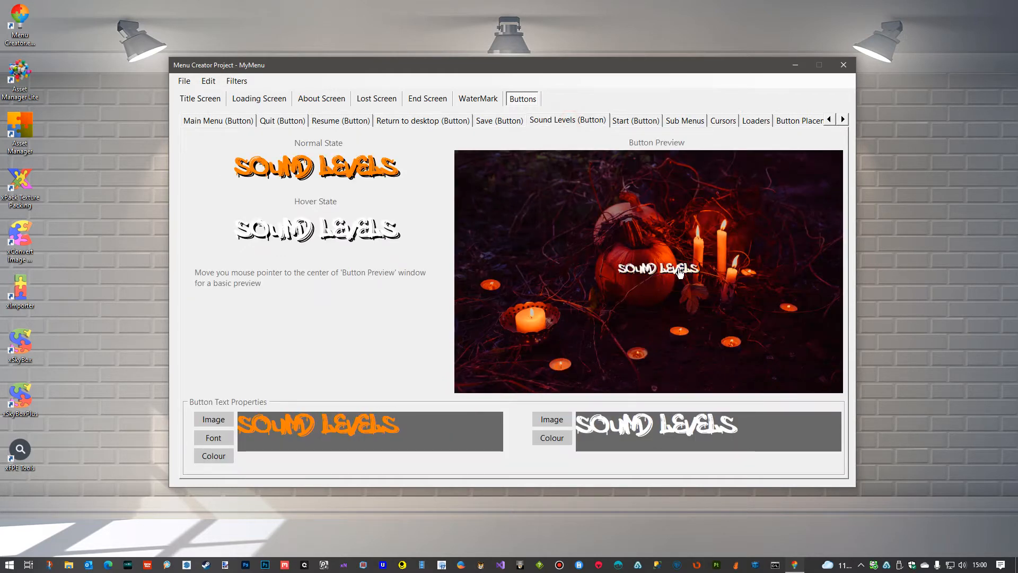
click(643, 122)
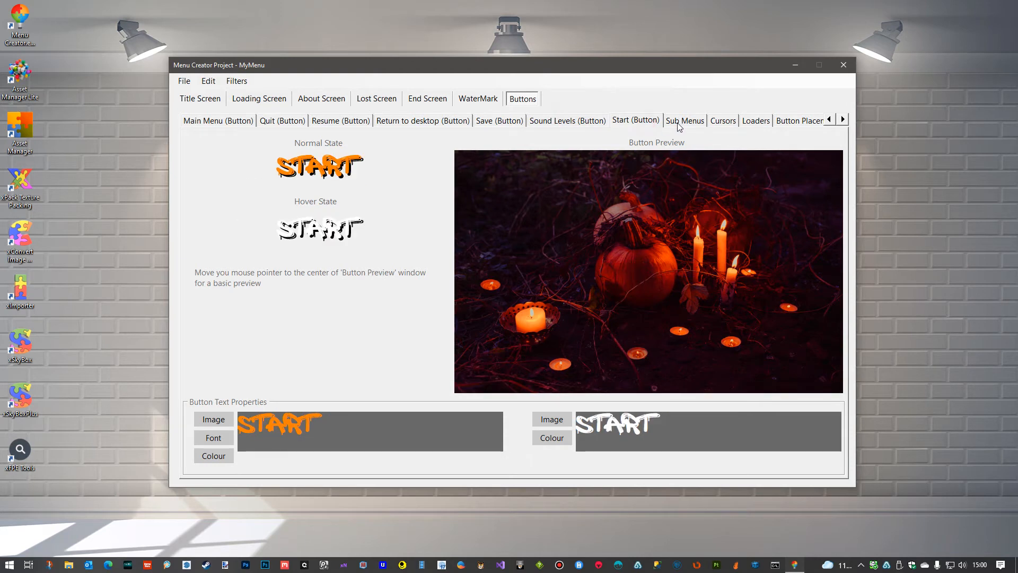
click(682, 121)
Select the Style 5 knife cursor for the menu.
click(725, 121)
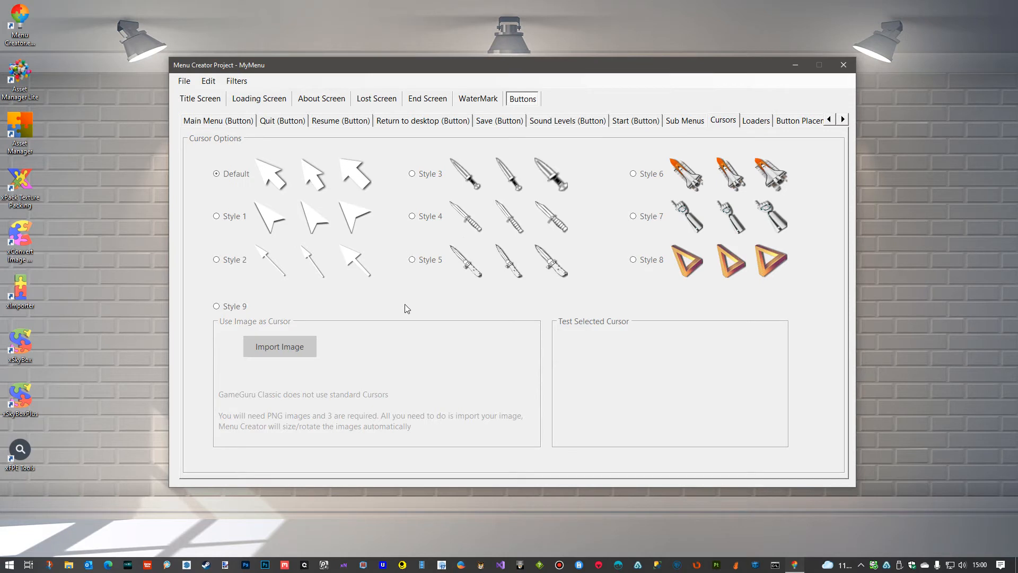
click(412, 260)
Choose the custom Style 3 loaders and colour the full loading bar orange.
click(756, 121)
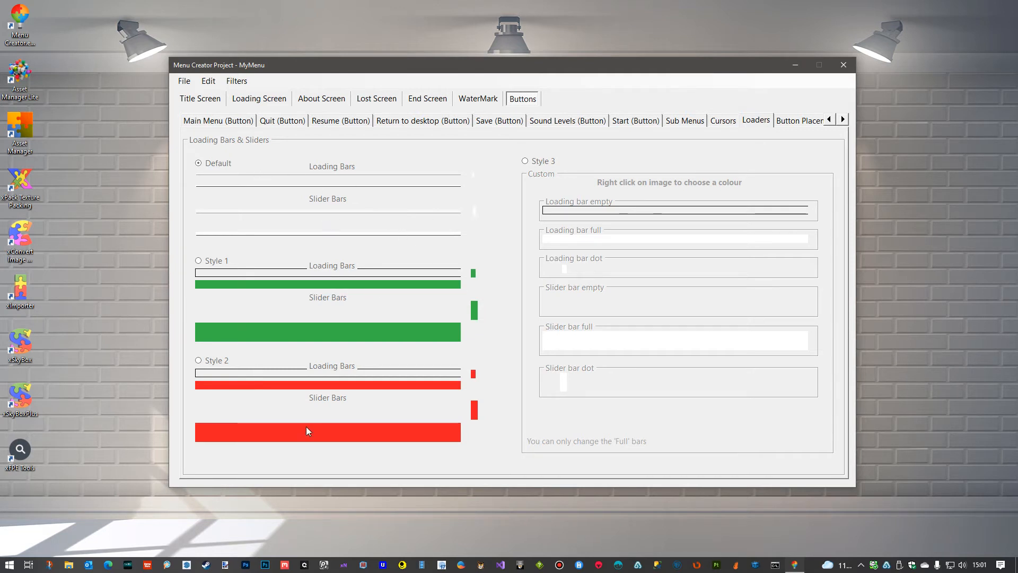
click(525, 161)
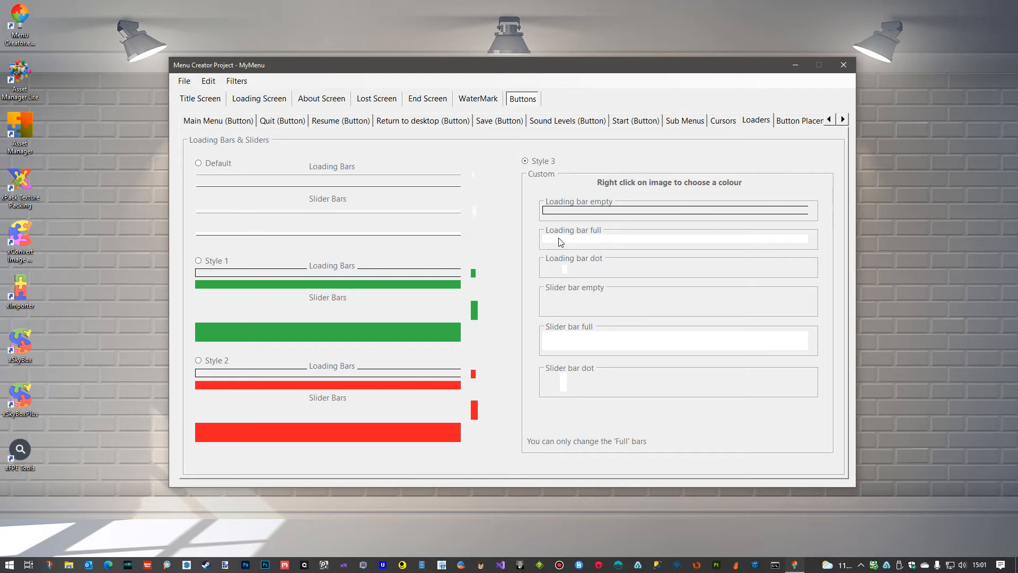
right_click(624, 243)
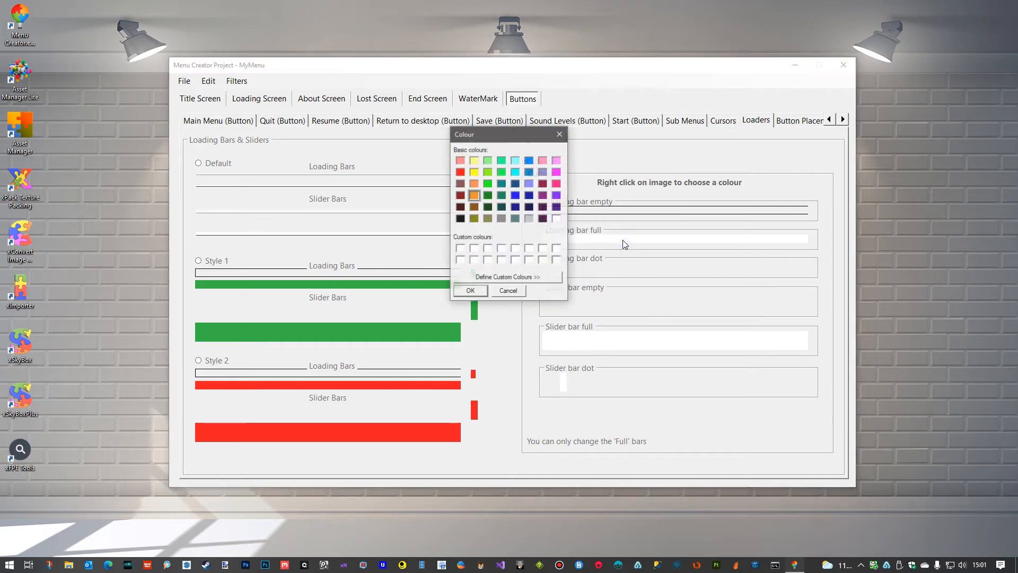
click(474, 195)
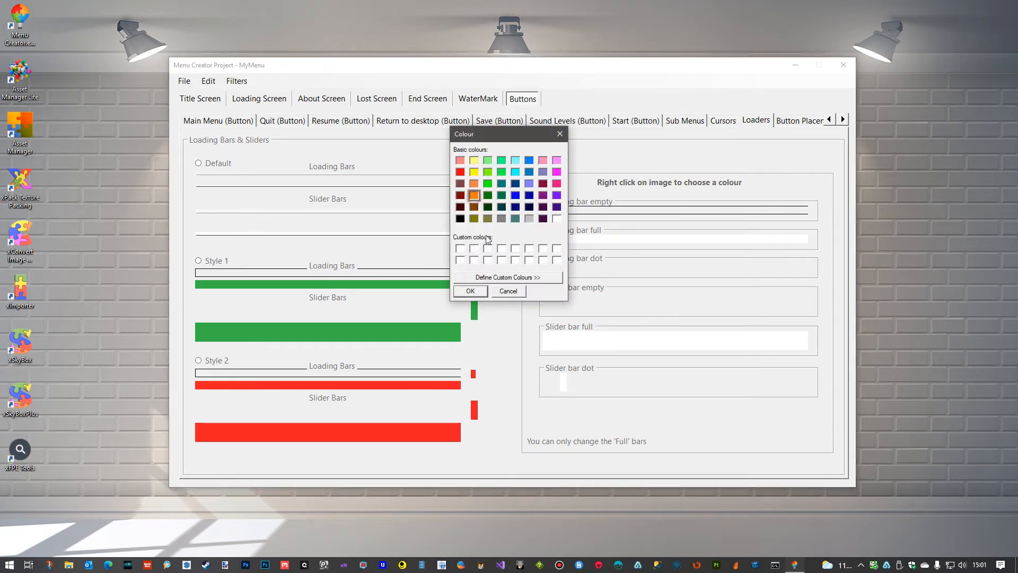
click(476, 292)
Colour the full slider bar of the Style 3 loaders the same orange.
right_click(639, 347)
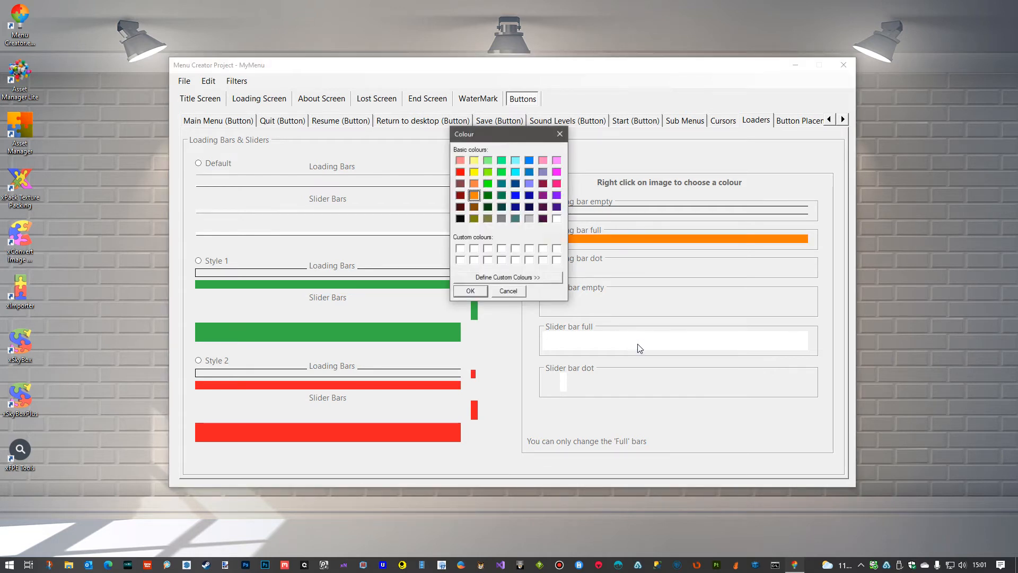
click(474, 197)
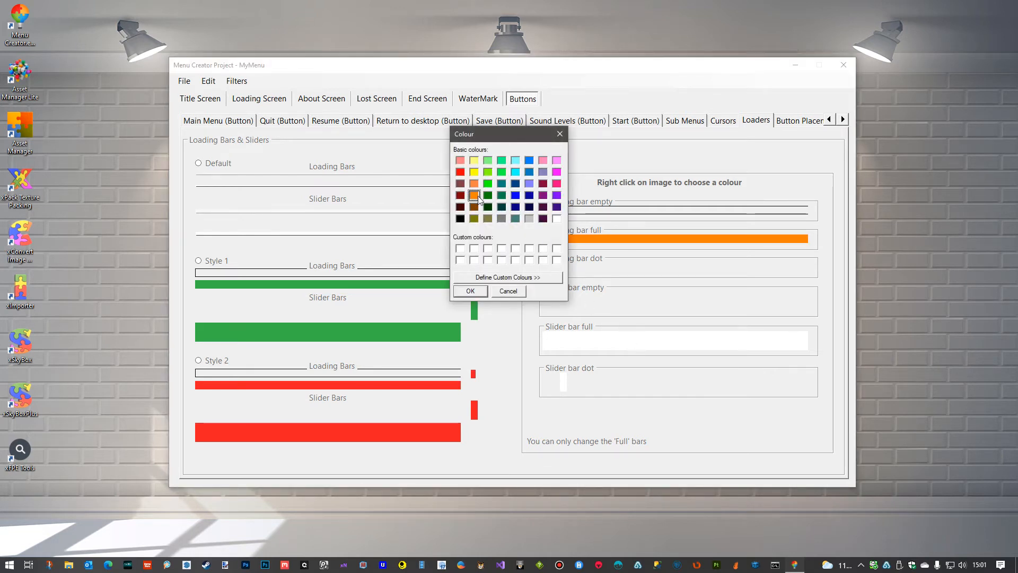
click(478, 290)
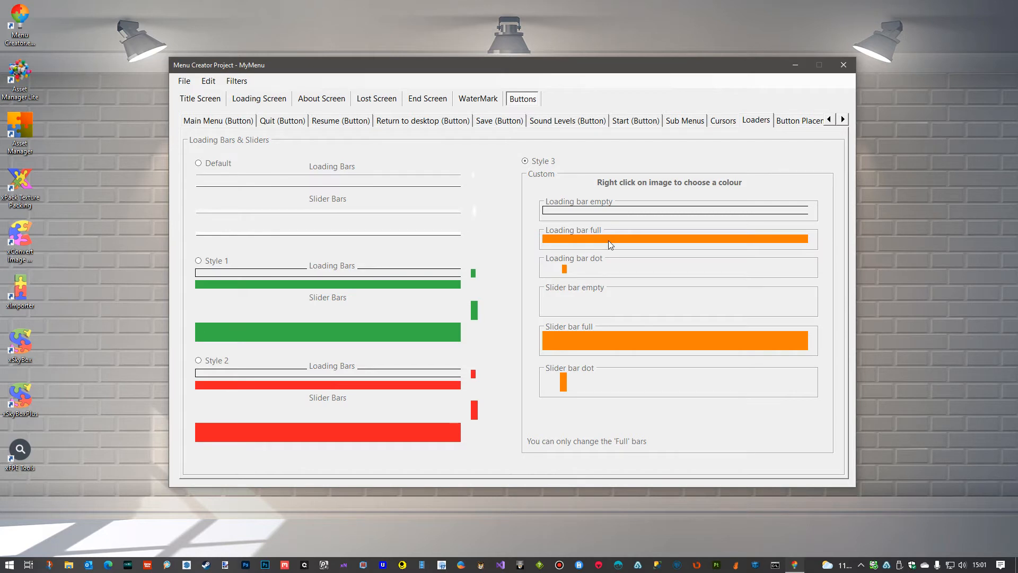
Place the menu buttons on the left side, move them up near the top of the title image and confirm the layout.
click(843, 120)
click(742, 121)
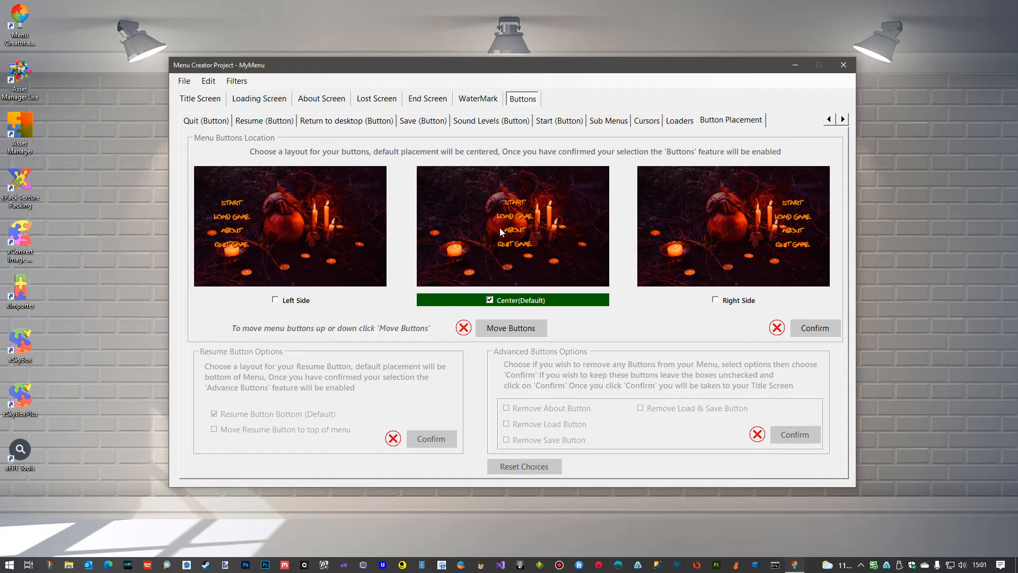
click(274, 299)
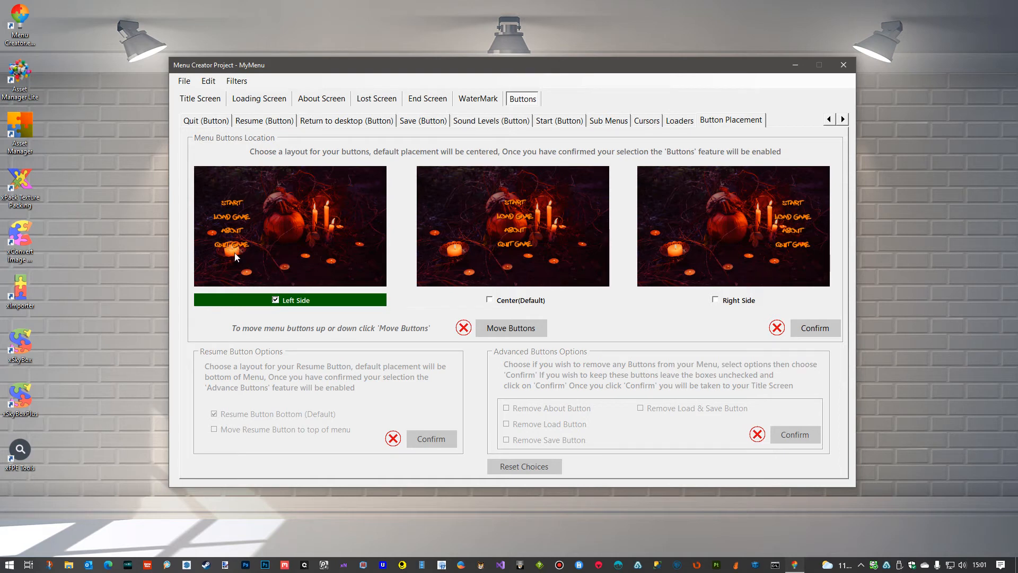
click(509, 329)
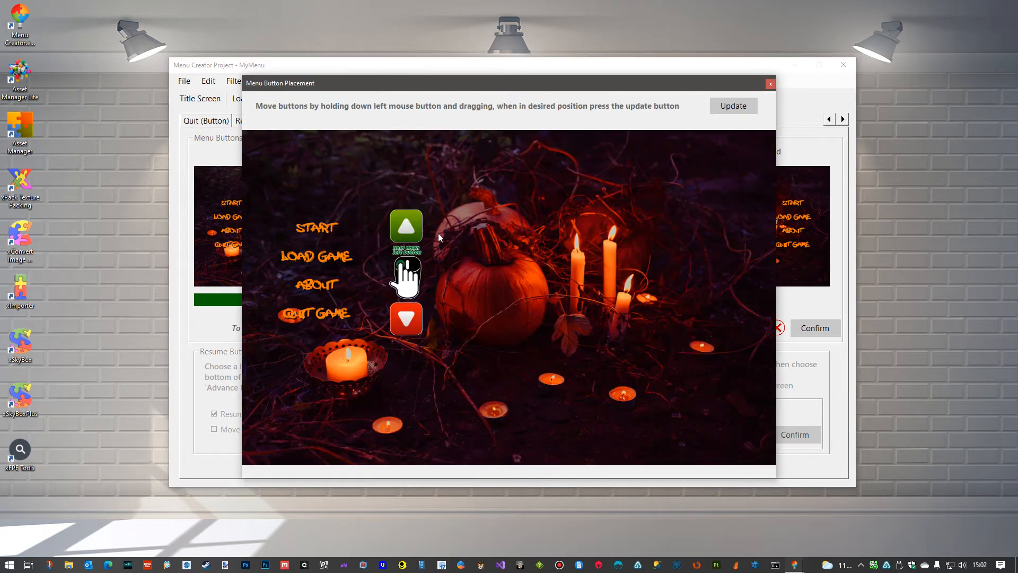
drag(413, 236, 432, 165)
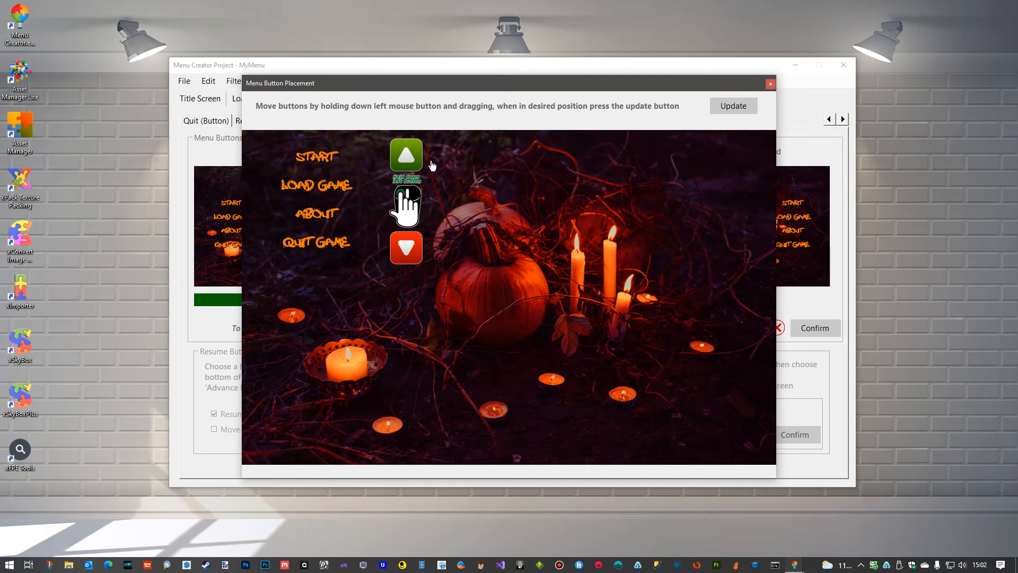
click(745, 110)
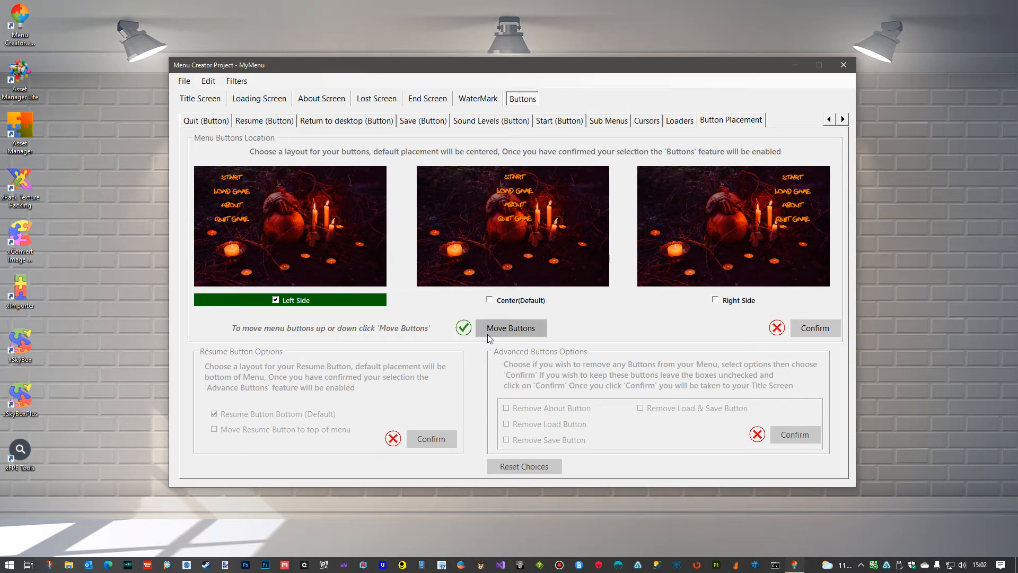
click(807, 328)
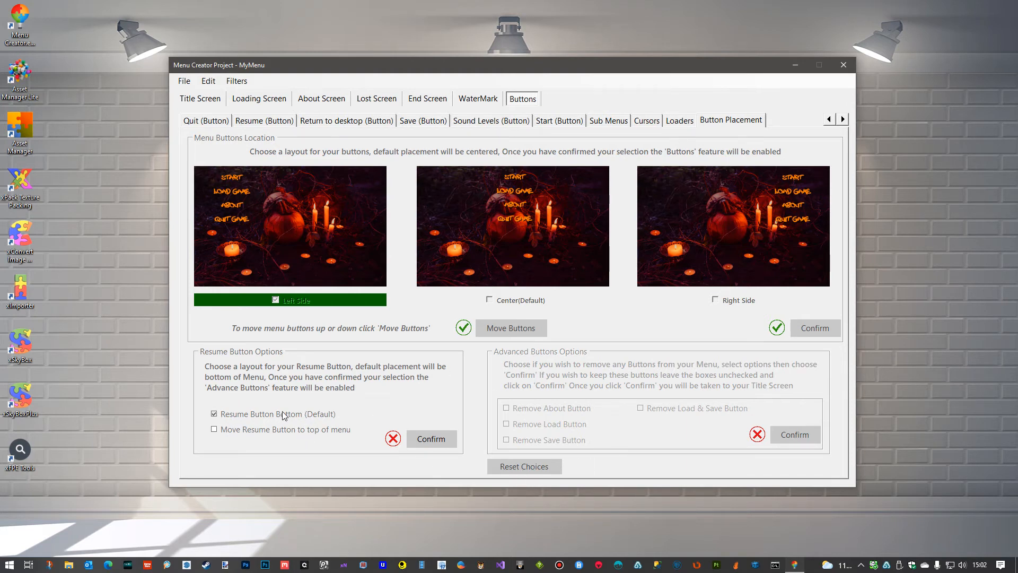
Move the Resume button to the top of the menu, confirm without removing any buttons, and return to the title screen.
click(222, 431)
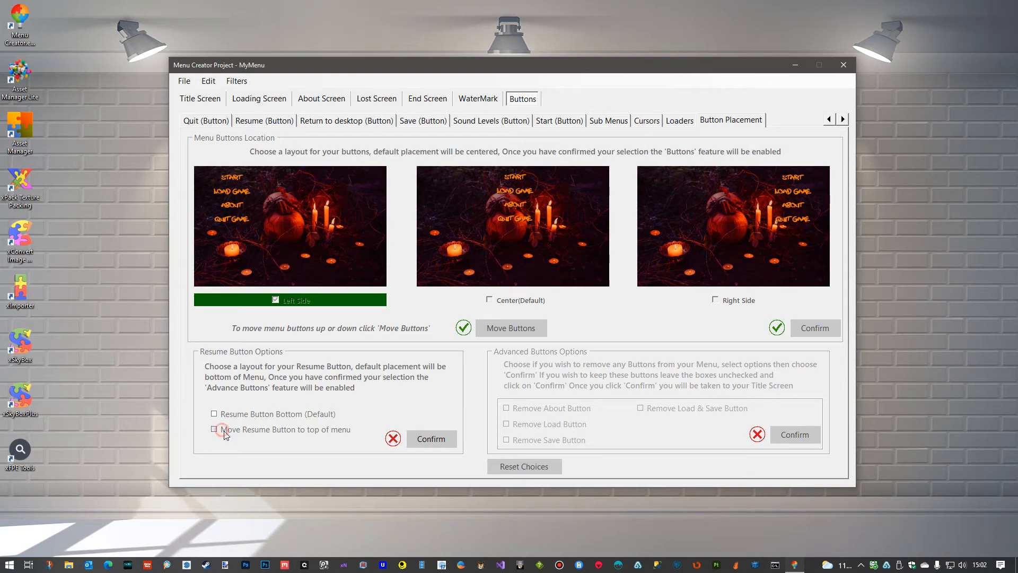
click(433, 440)
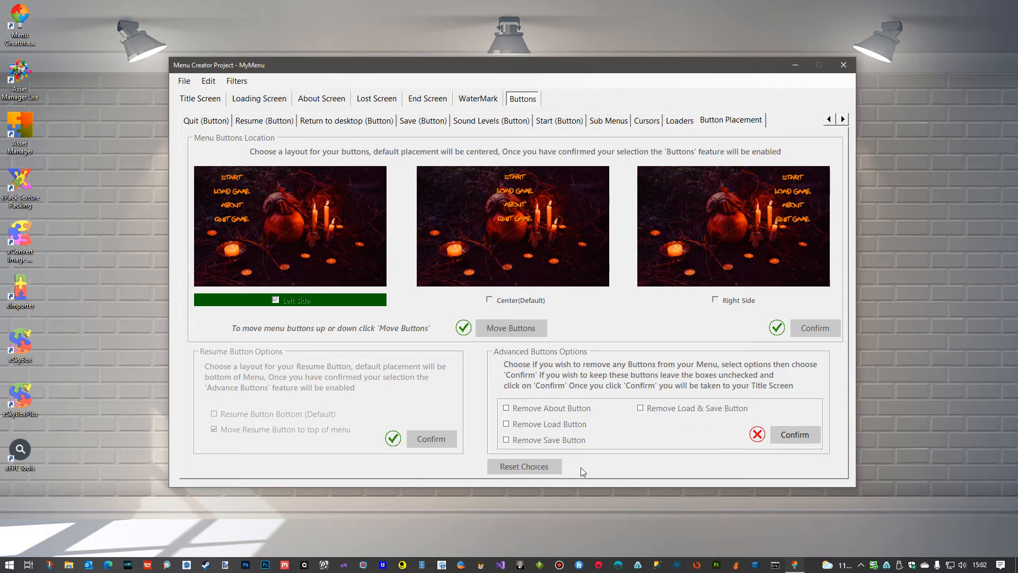
click(798, 436)
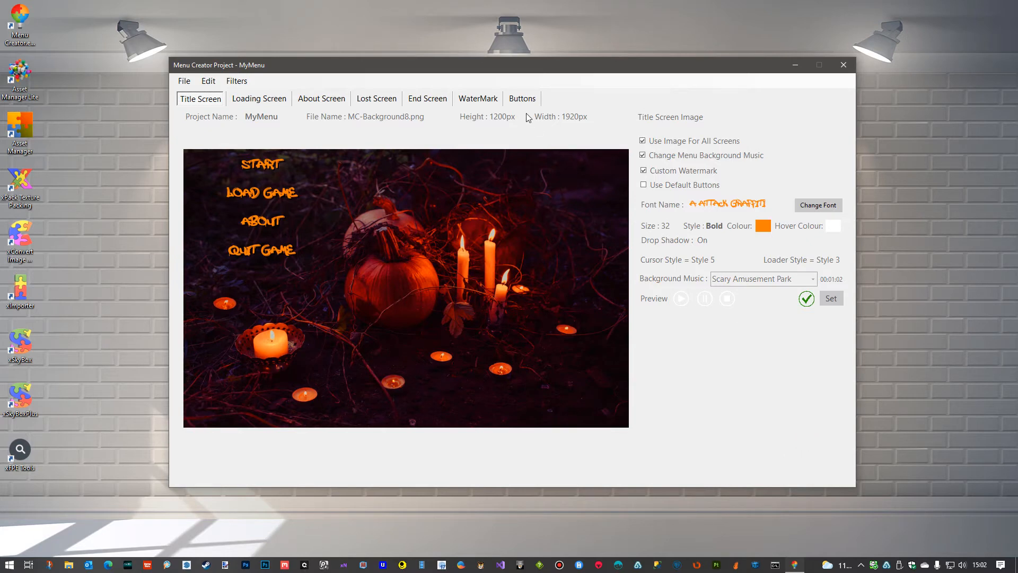
click(522, 99)
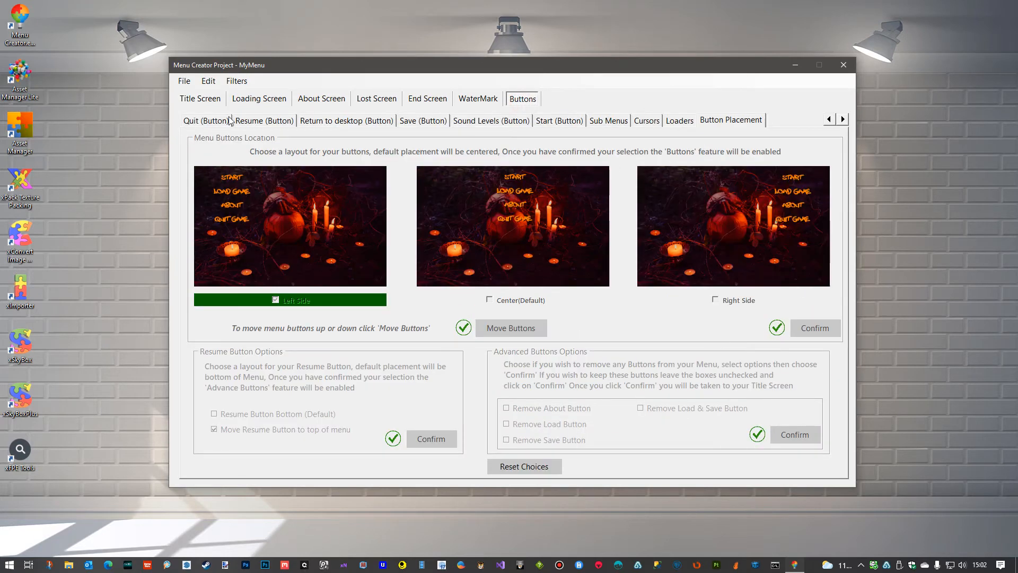
click(203, 101)
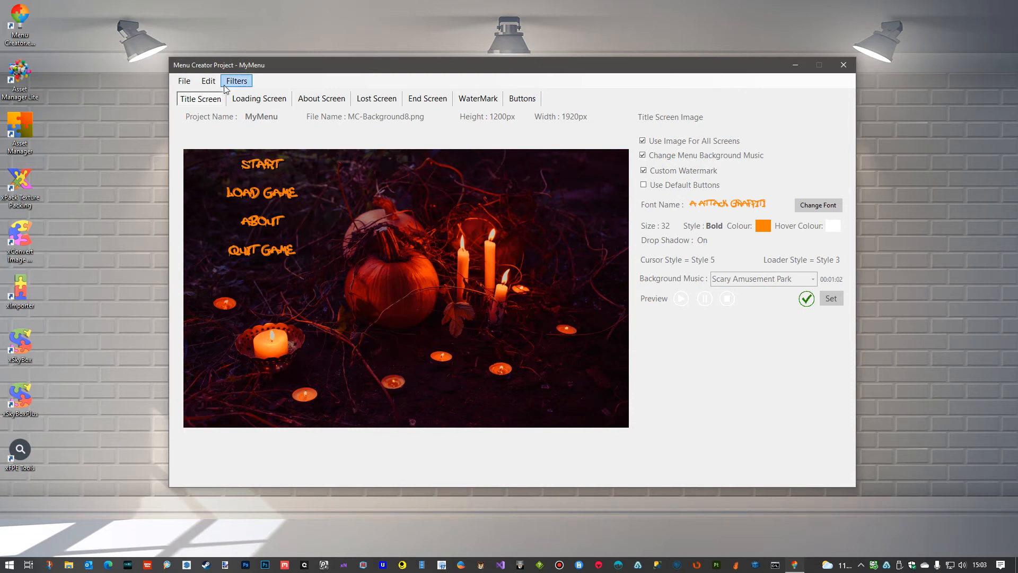
Apply the GreyScale filter to the About screen image.
click(331, 102)
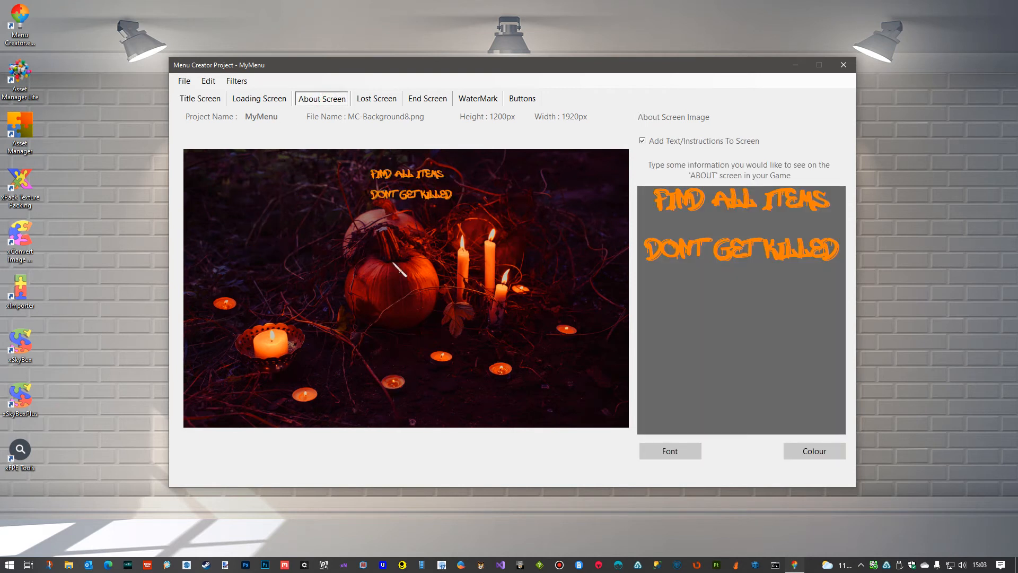
click(236, 81)
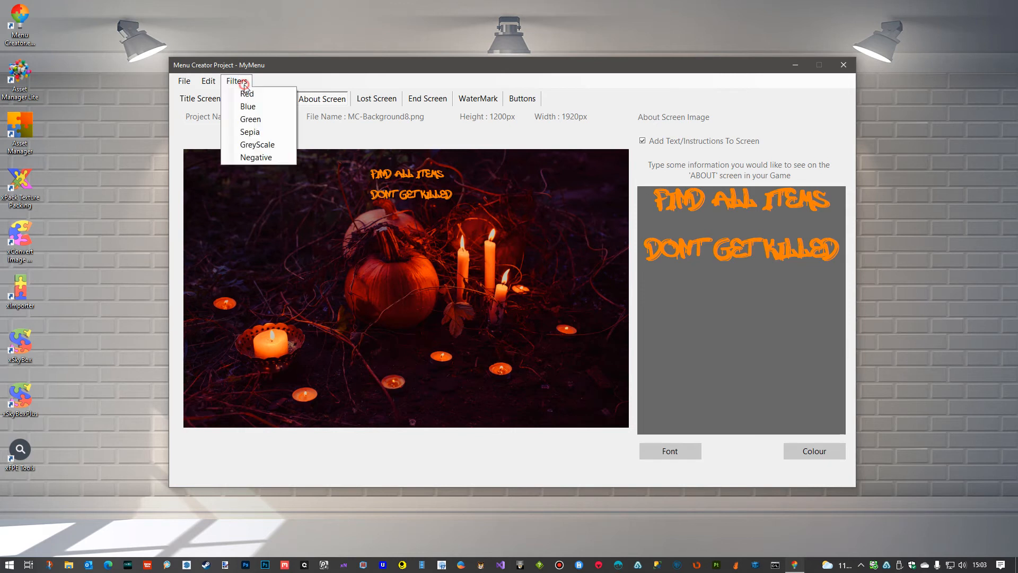
click(274, 146)
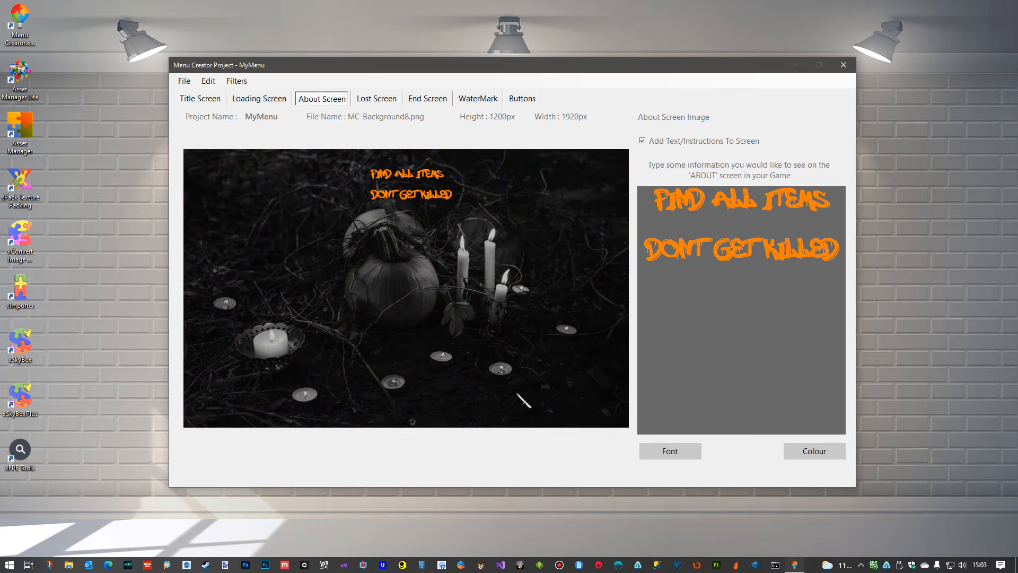
Apply the Red filter to the End screen image.
click(437, 102)
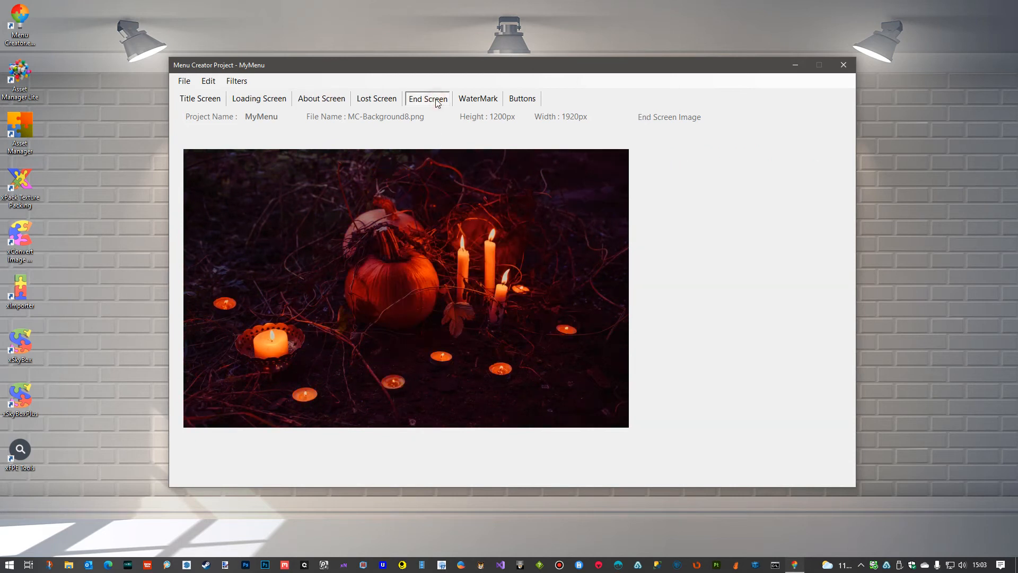
click(237, 81)
click(247, 94)
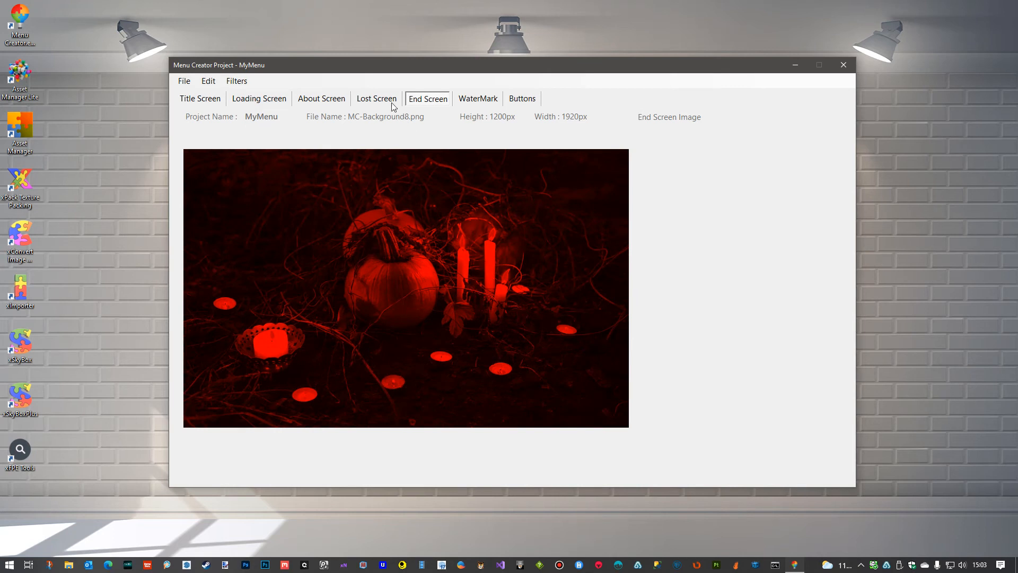
Undo the Red filter on the End screen image.
click(207, 98)
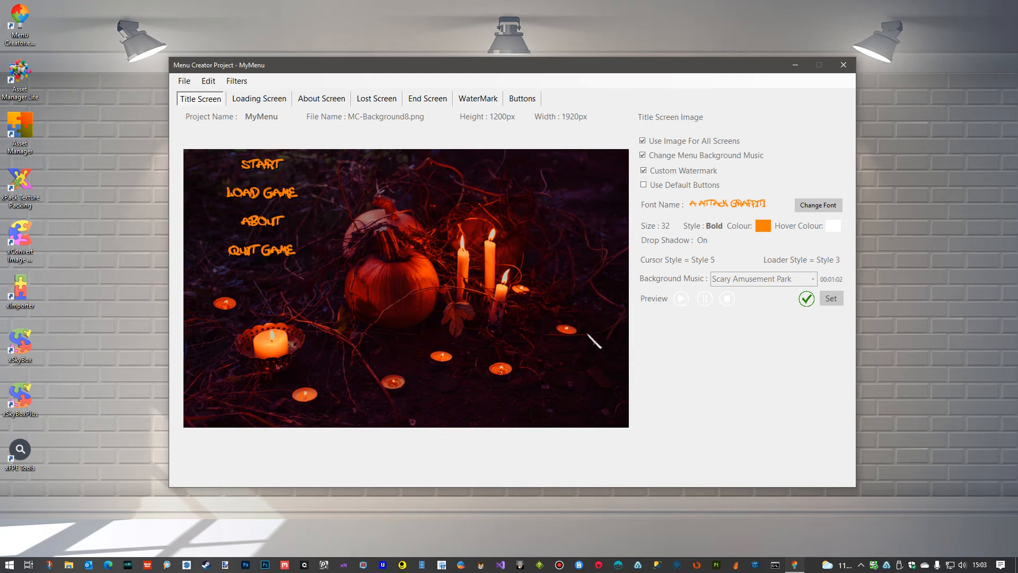
click(189, 83)
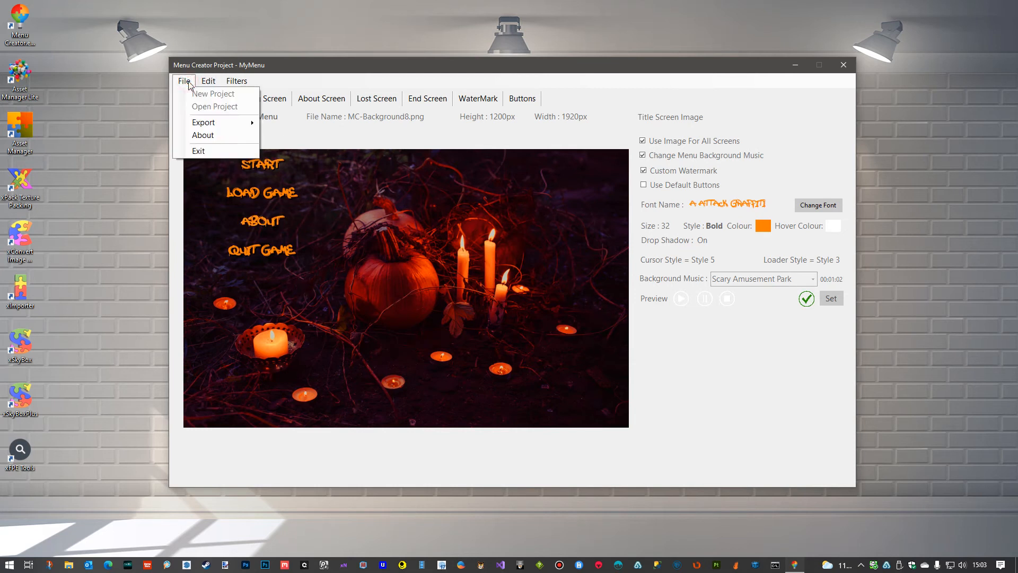
click(332, 67)
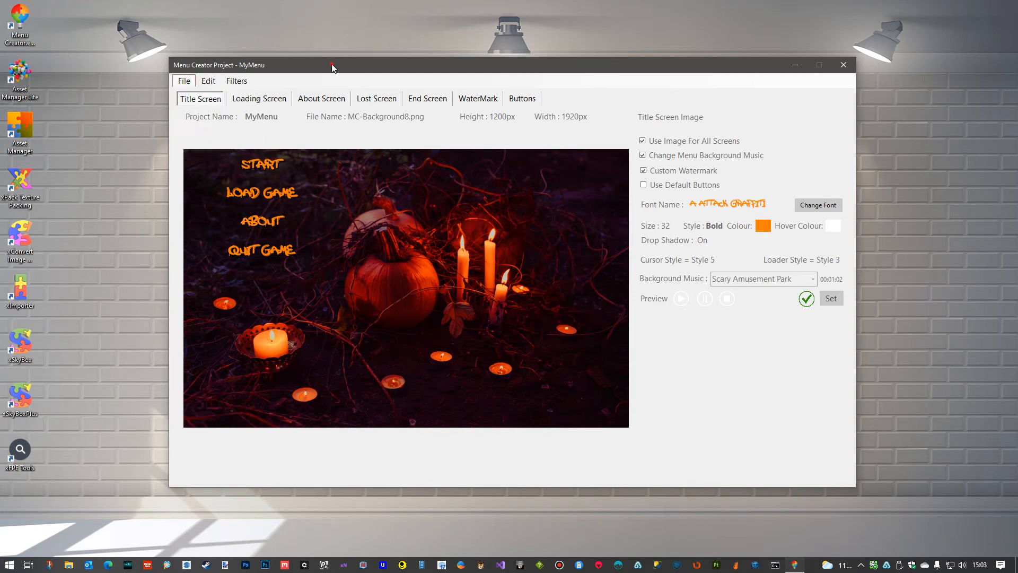
click(428, 100)
click(208, 81)
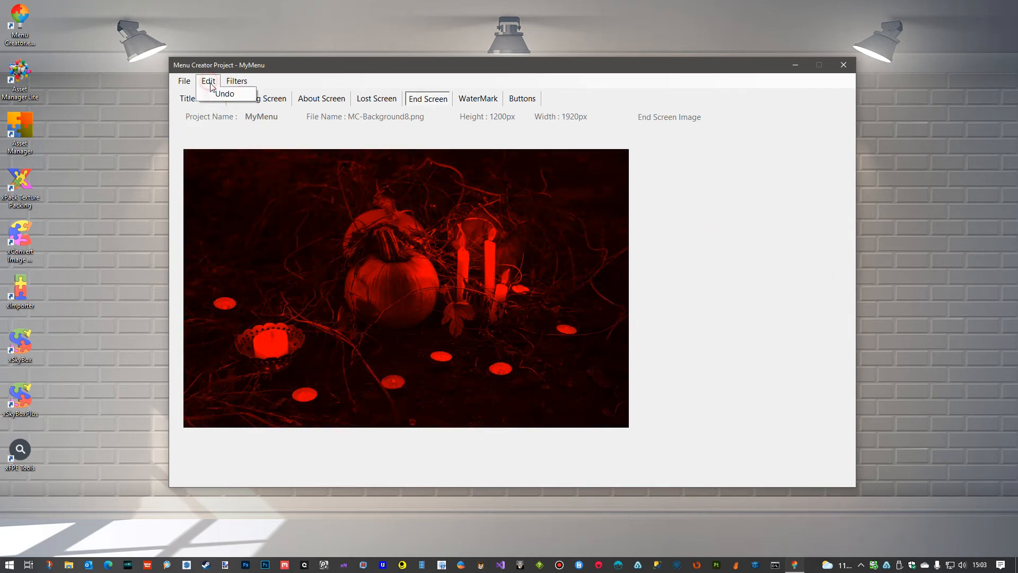
click(225, 95)
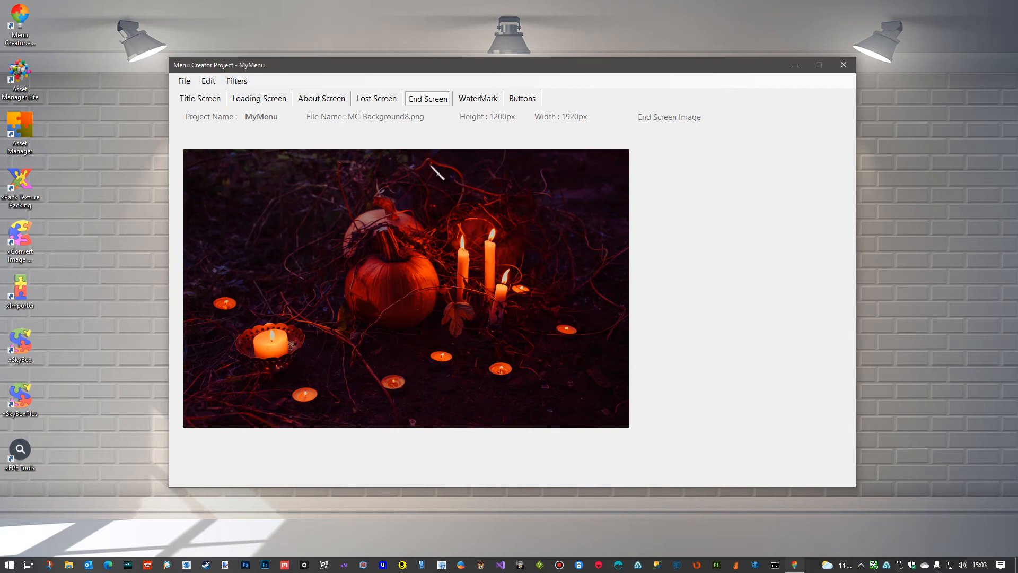
Apply the Red filter to the Lost screen image.
click(377, 98)
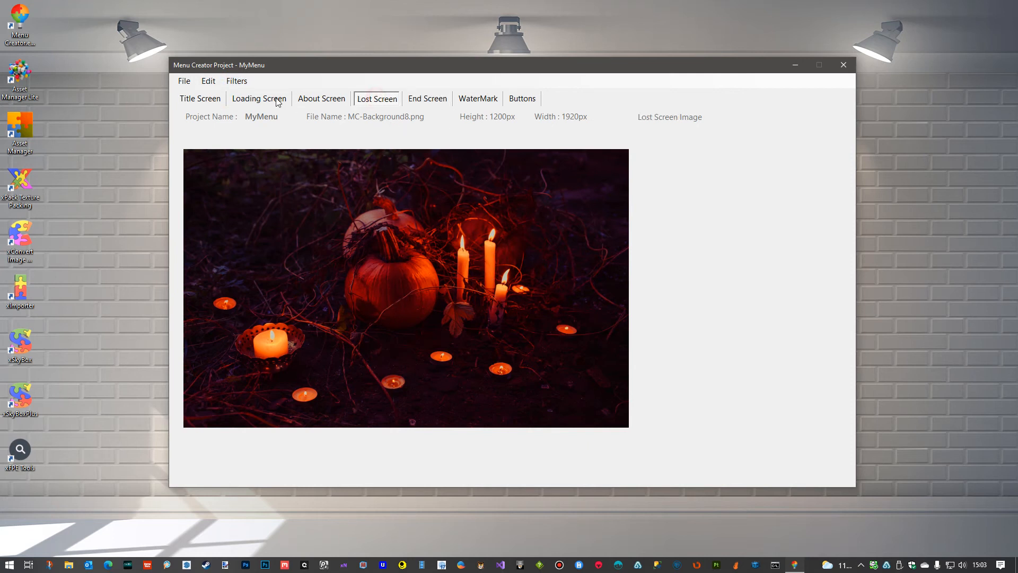
click(242, 82)
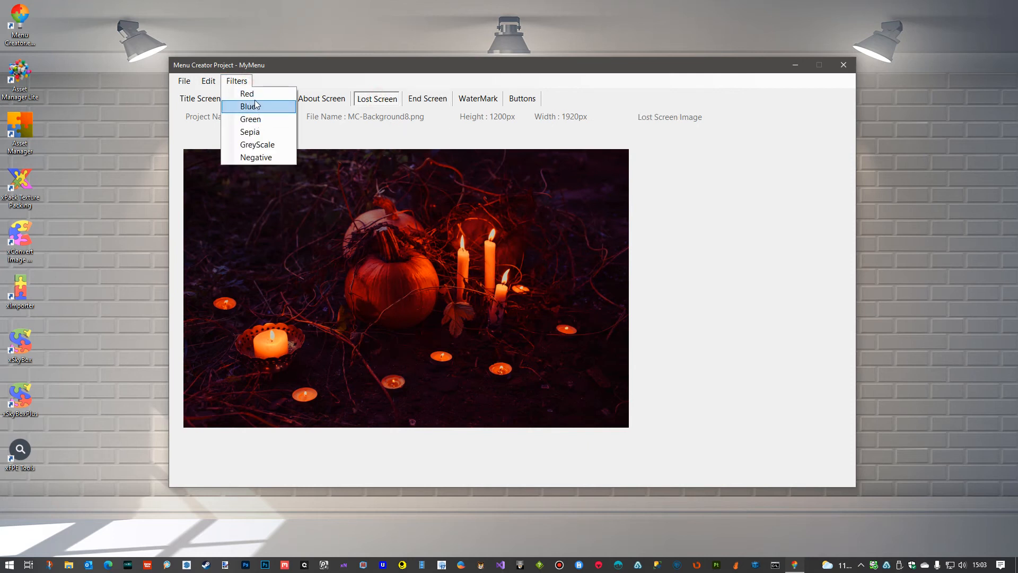
click(254, 105)
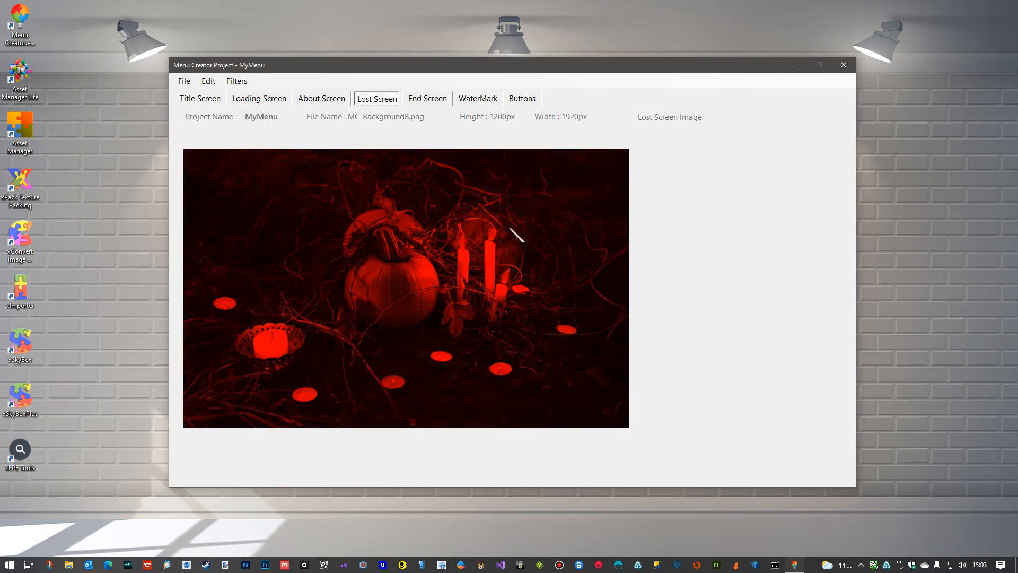
Return to the title screen and export the project as a full menu.
click(206, 99)
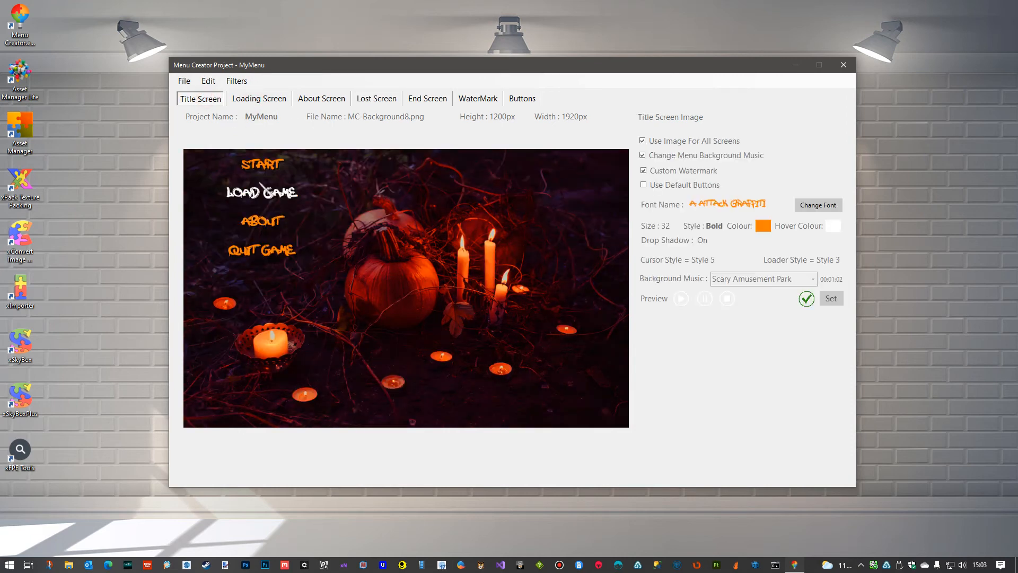
click(183, 82)
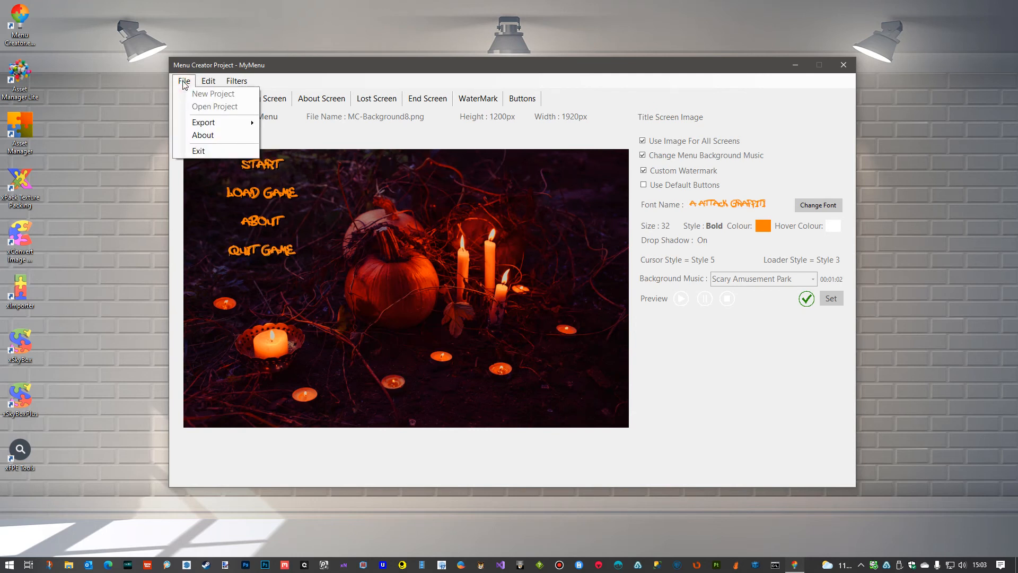
mouse_move(220, 123)
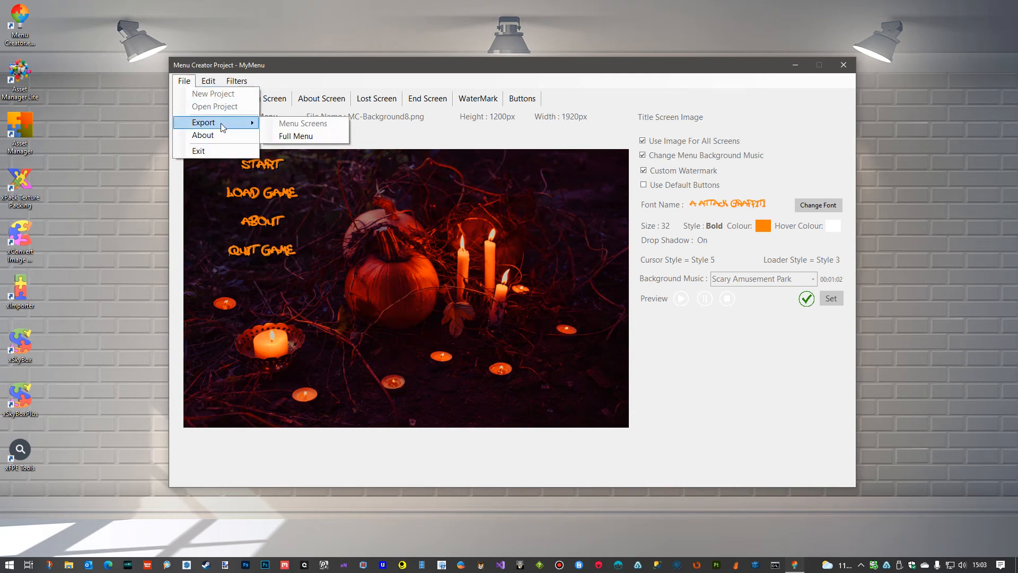
click(293, 136)
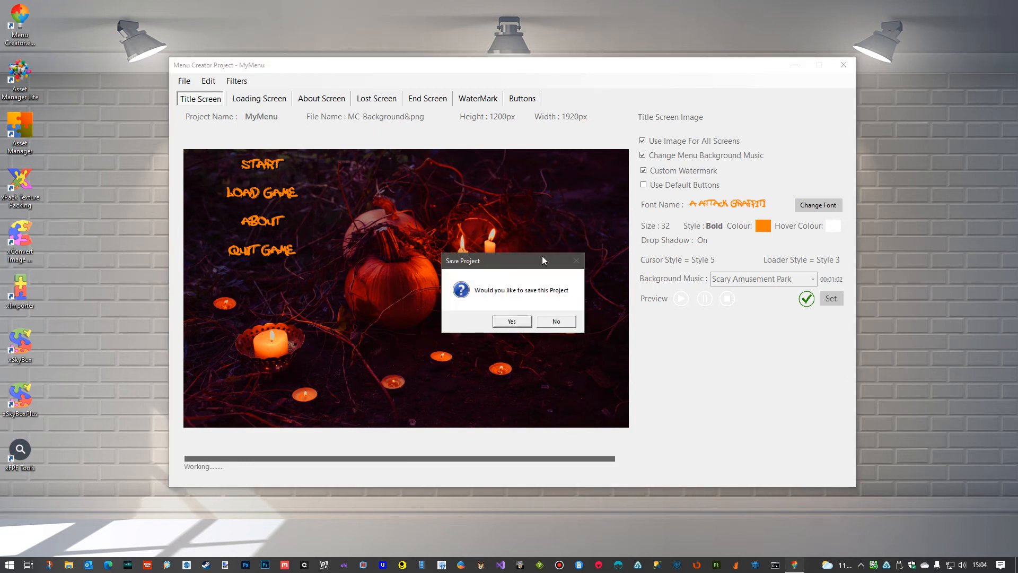
Save the project to the Desktop as part of the full menu export.
click(517, 326)
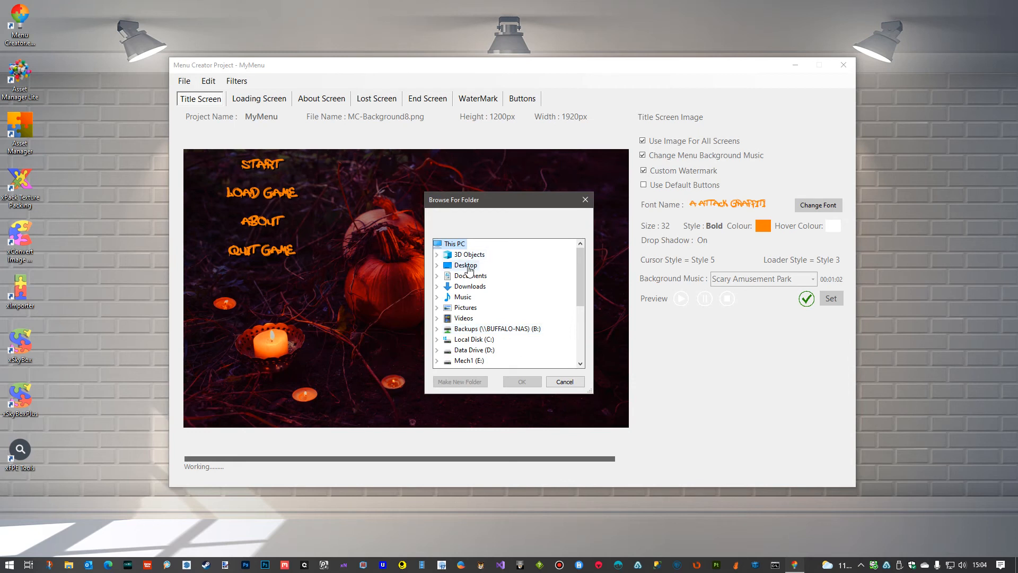
click(523, 381)
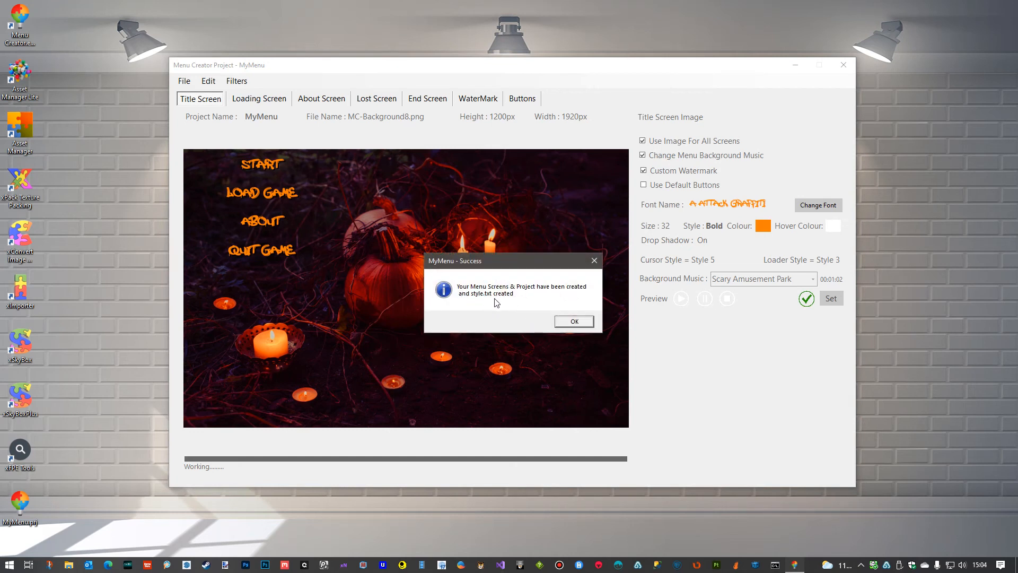
click(573, 322)
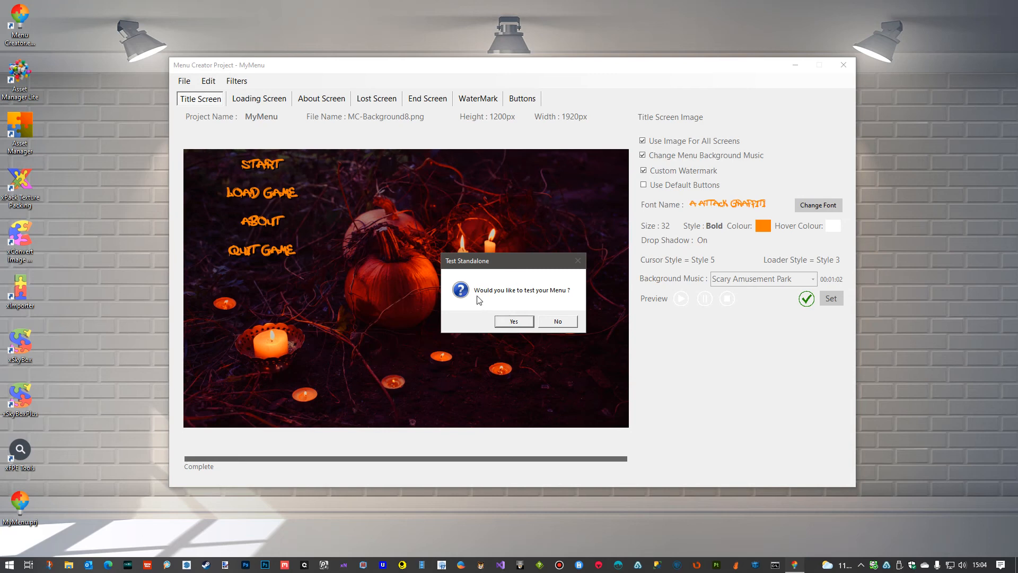
Test the exported menu standalone and check its About and Load Game screens.
click(514, 322)
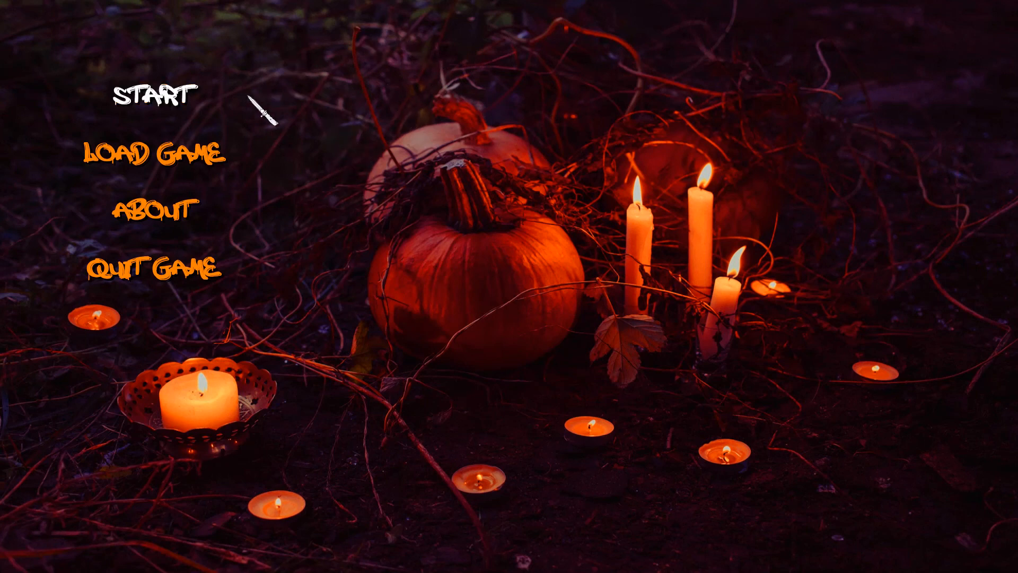
click(171, 211)
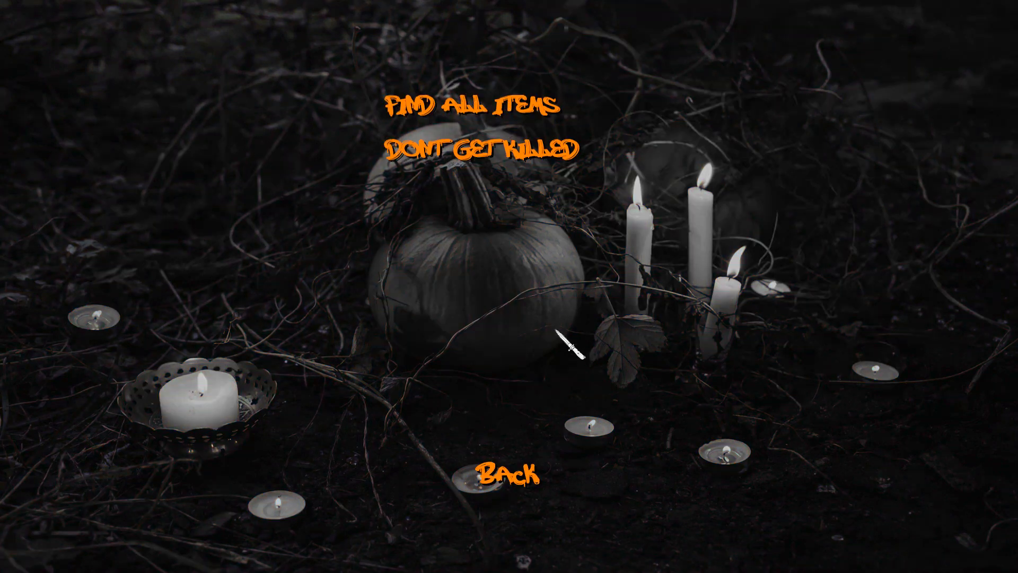
click(512, 460)
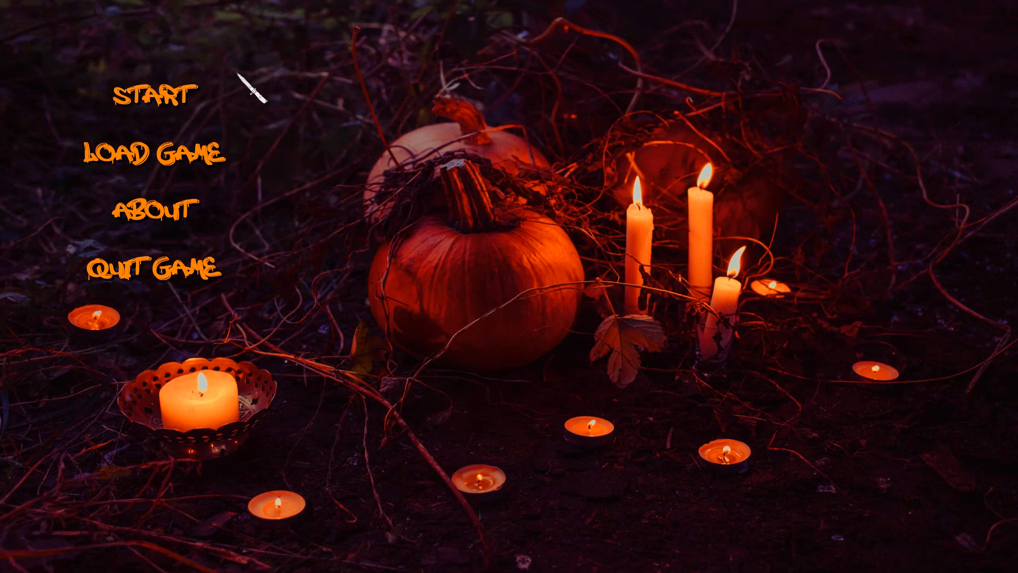
click(153, 157)
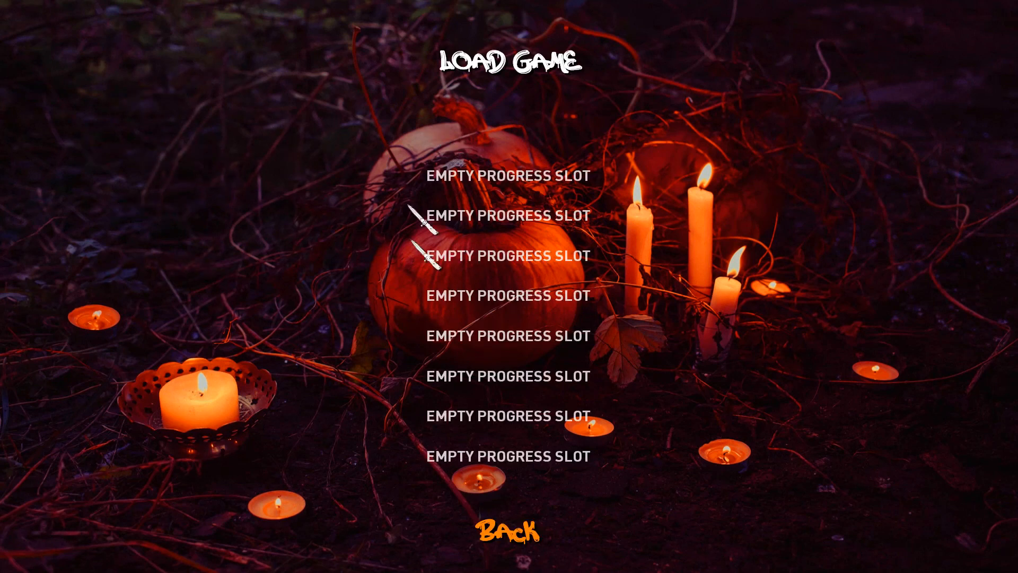
click(511, 537)
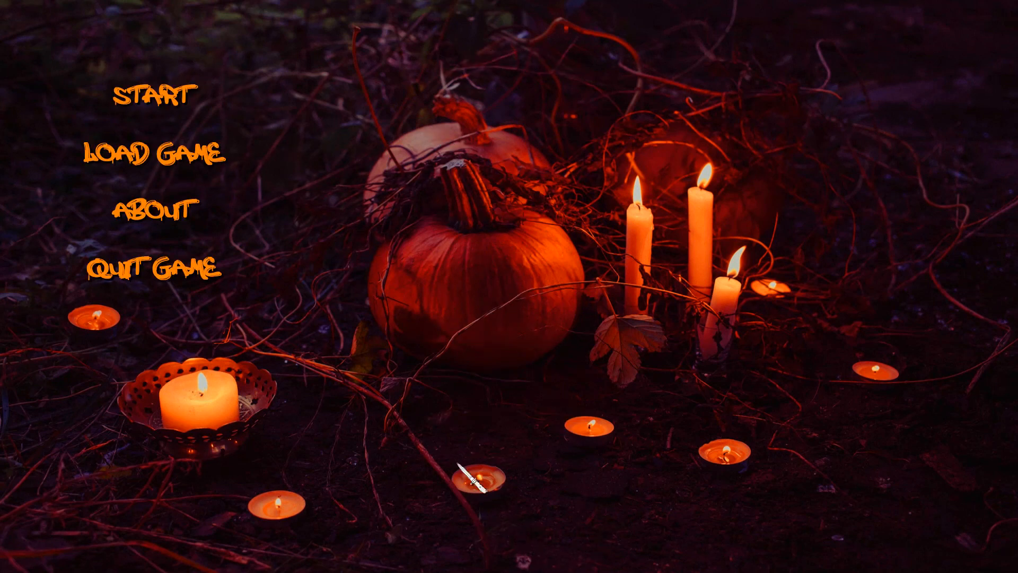
Start the game, walk through the level, pause it and check the Sound Levels screen.
click(160, 100)
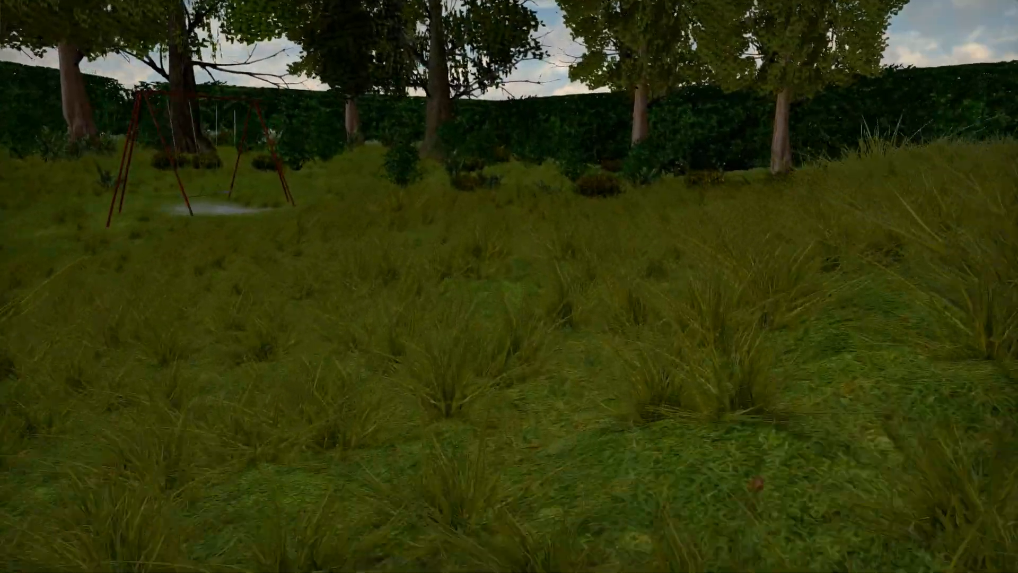
key(w)
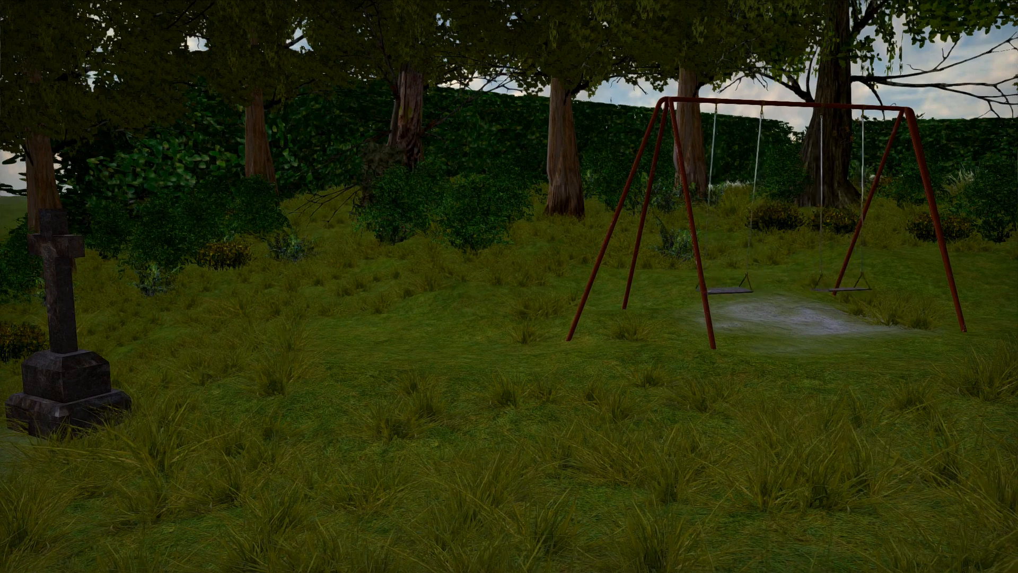
key(Escape)
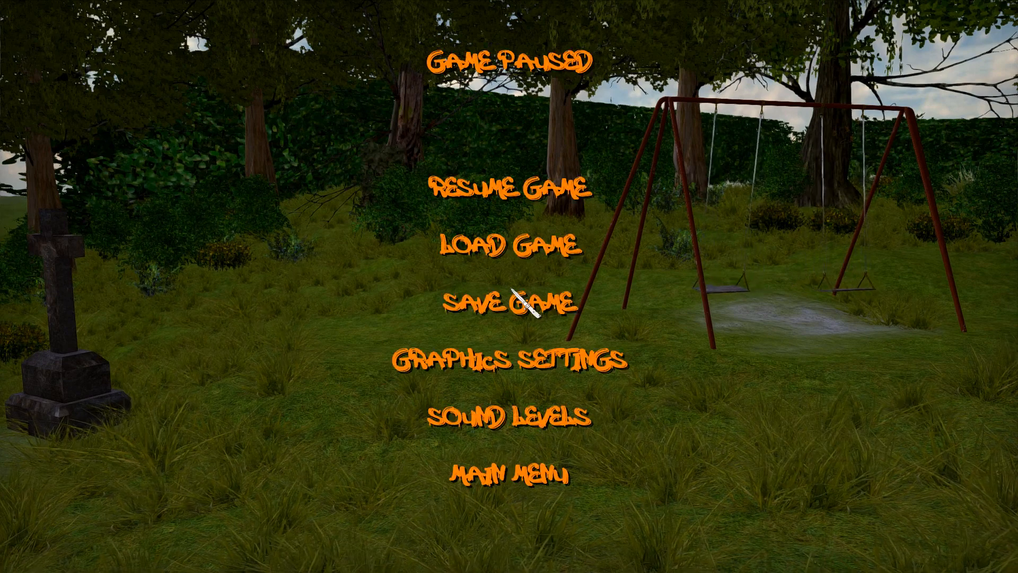
click(538, 416)
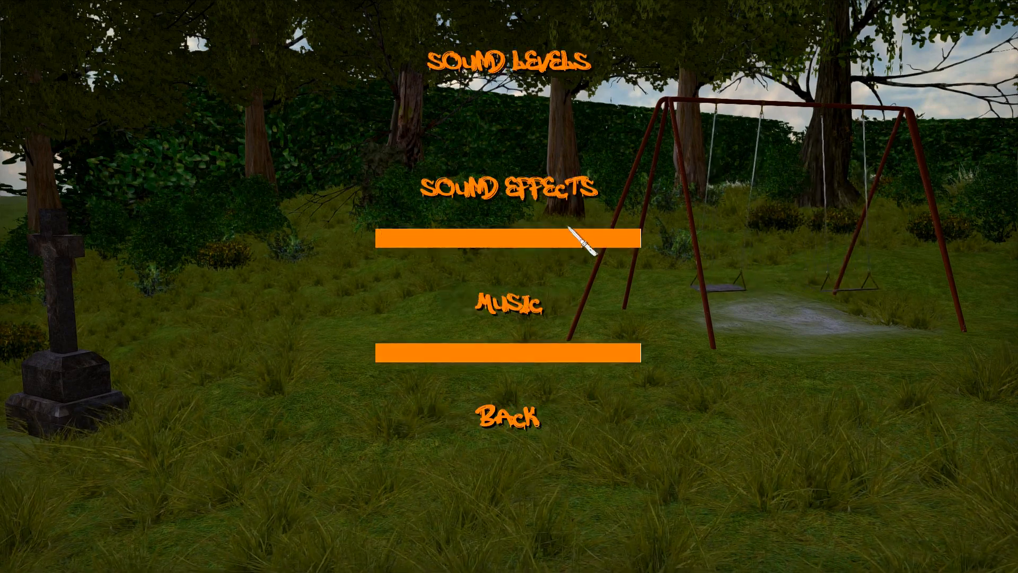
click(517, 422)
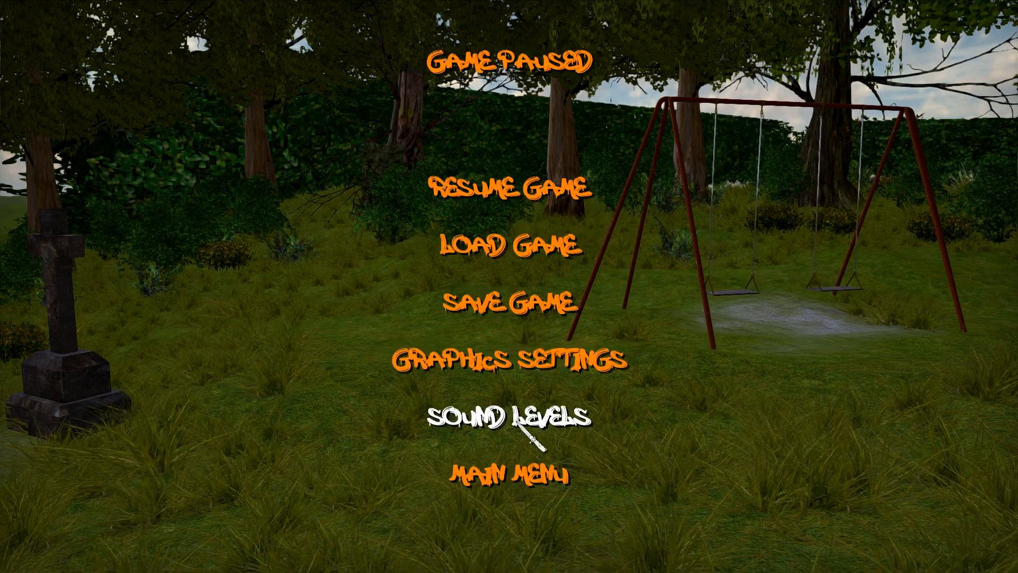
Set the game's graphics quality to Highest and resume play.
click(529, 366)
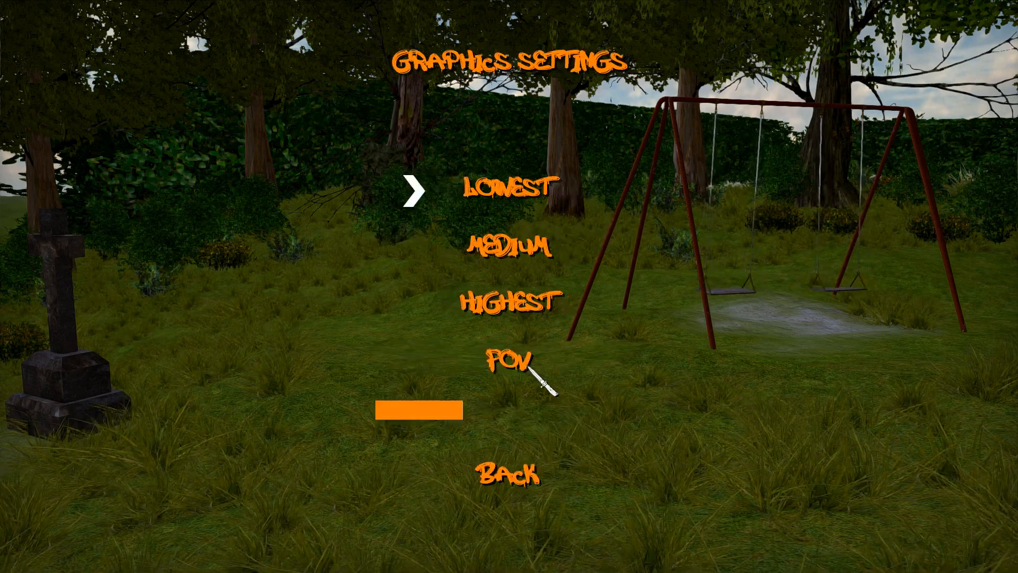
click(507, 304)
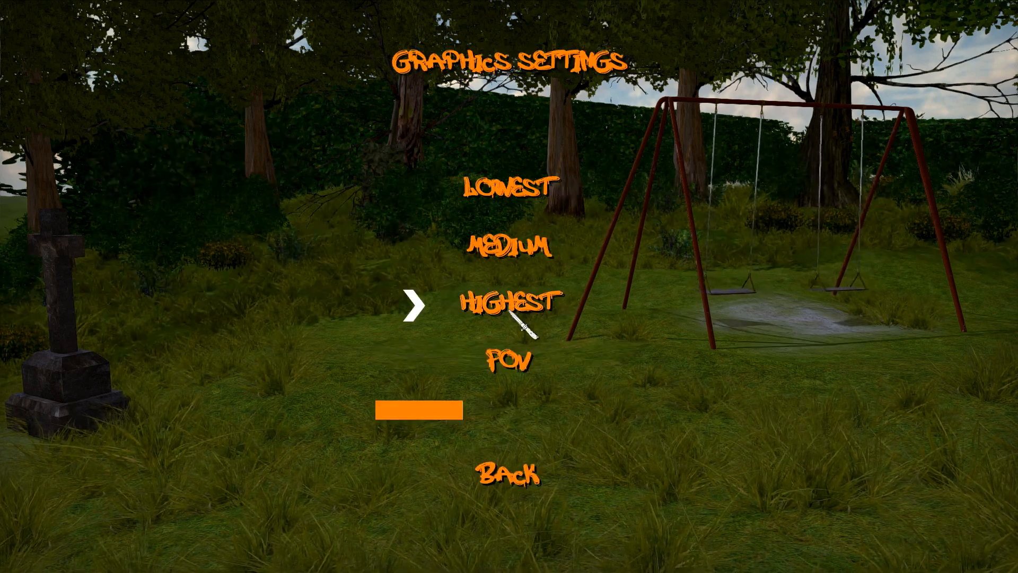
click(510, 477)
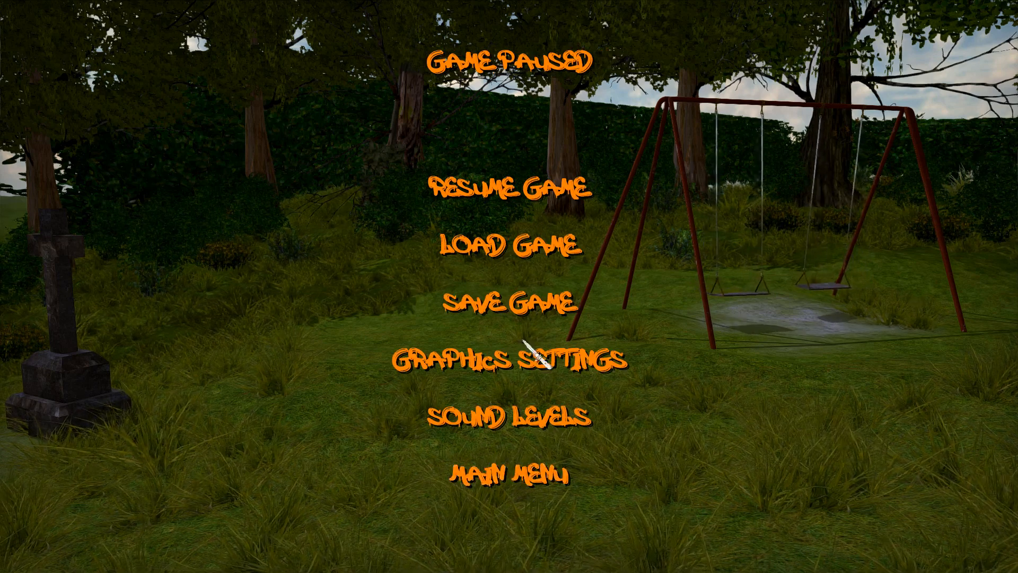
click(510, 192)
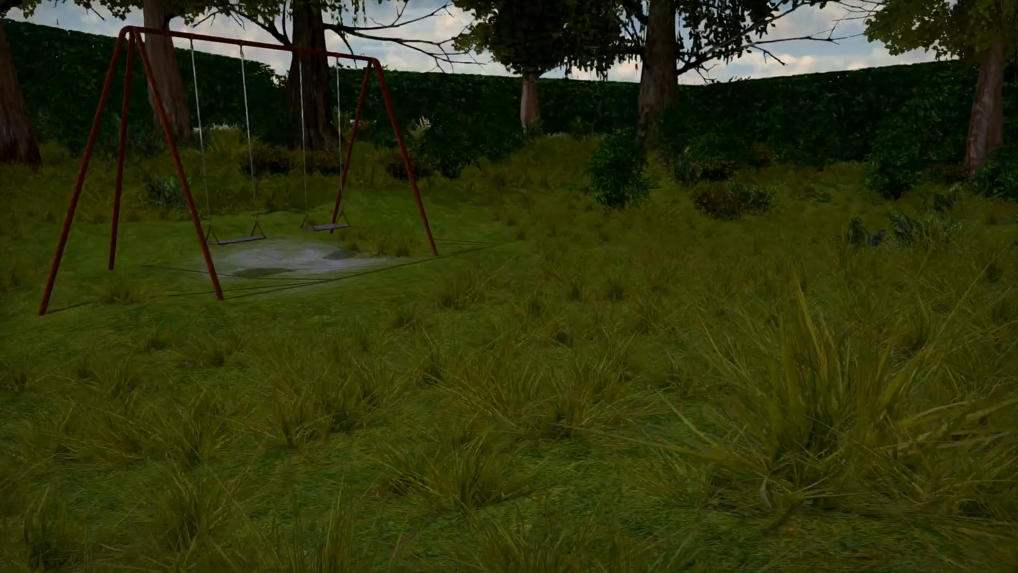
Walk around the level to view it, and return to the main menu from the pause screen.
key(w)
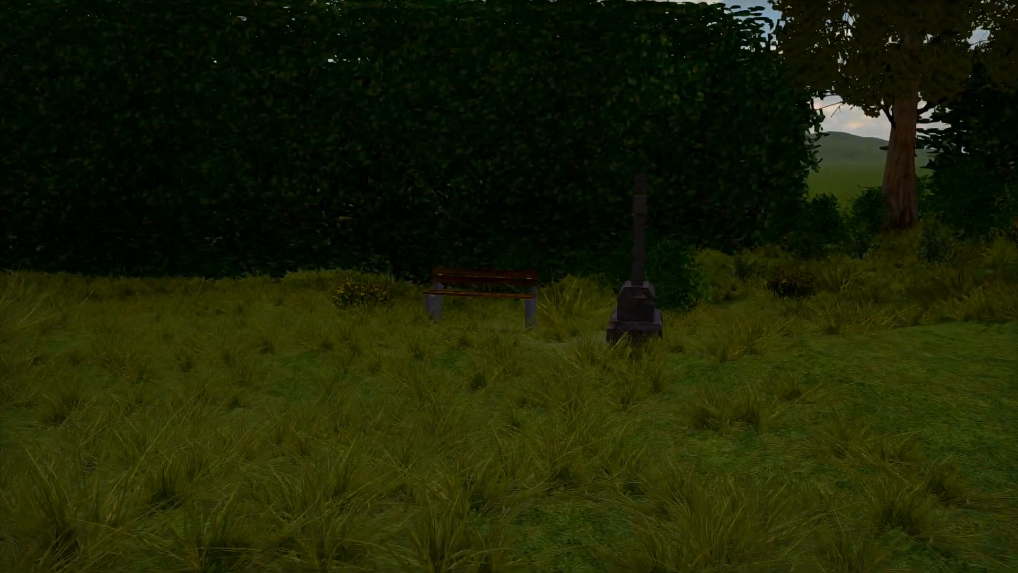
key(Escape)
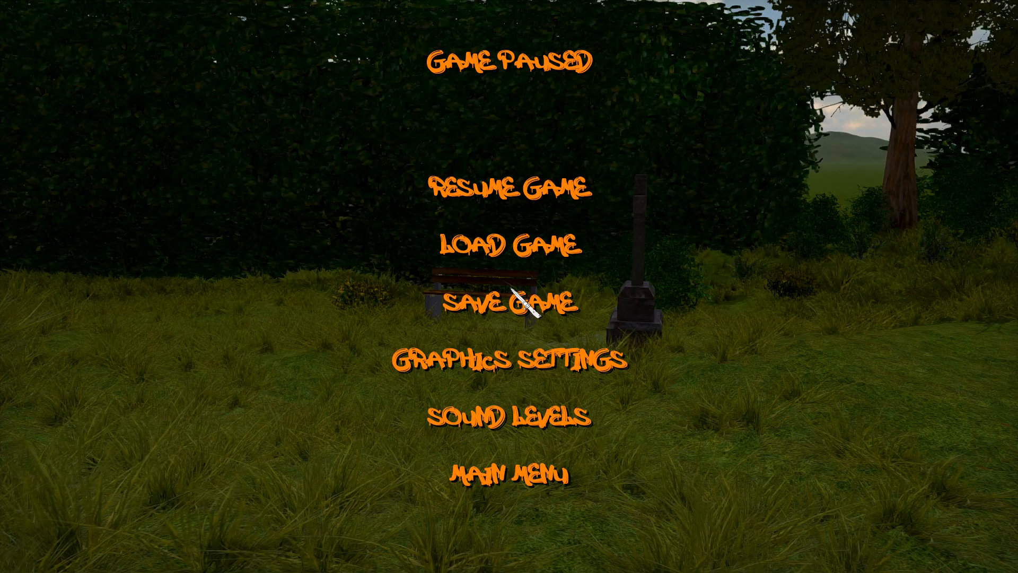
click(535, 477)
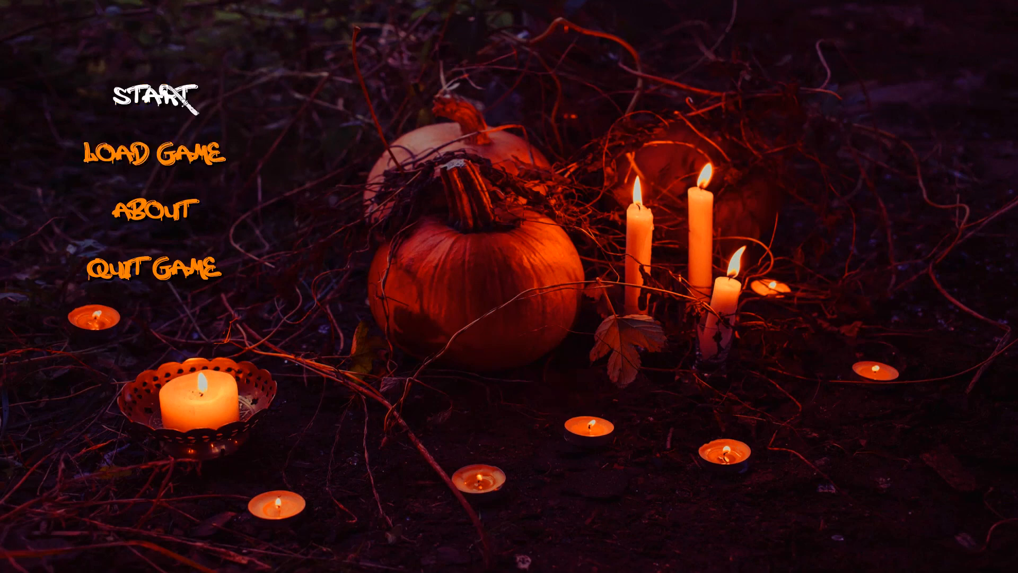
Check the About screen once more from the title menu and quit the test game.
click(162, 215)
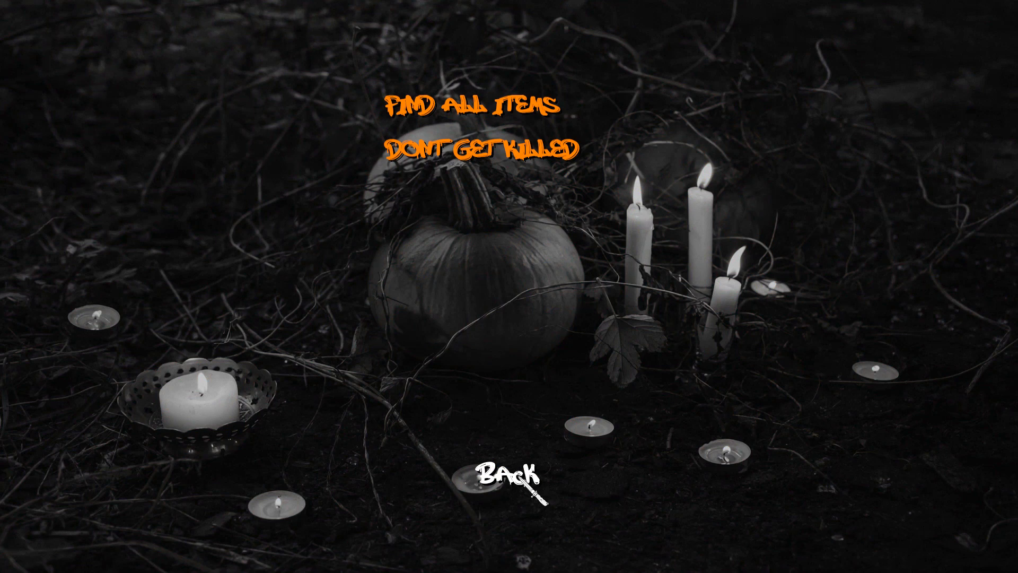
click(517, 478)
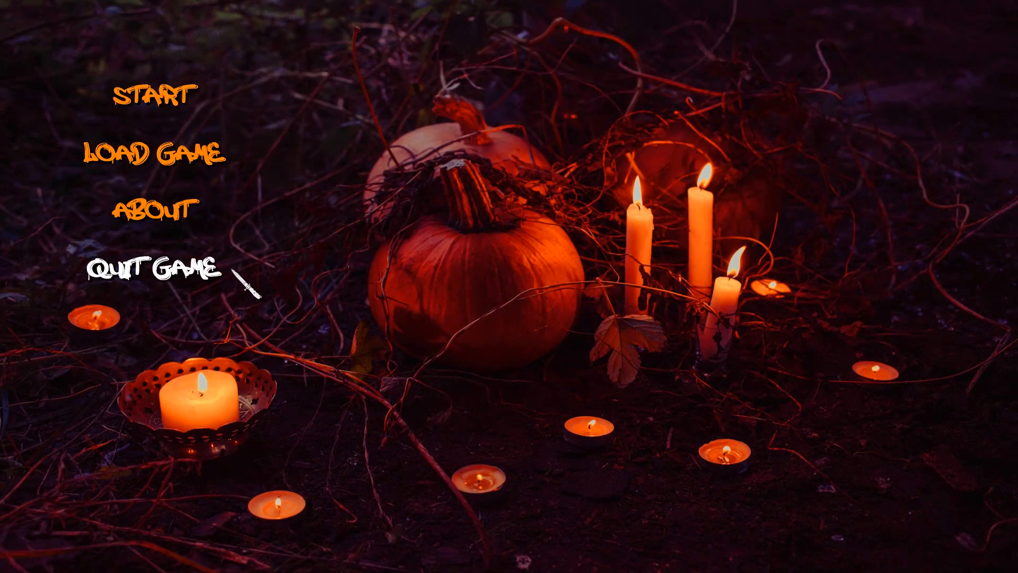
click(202, 266)
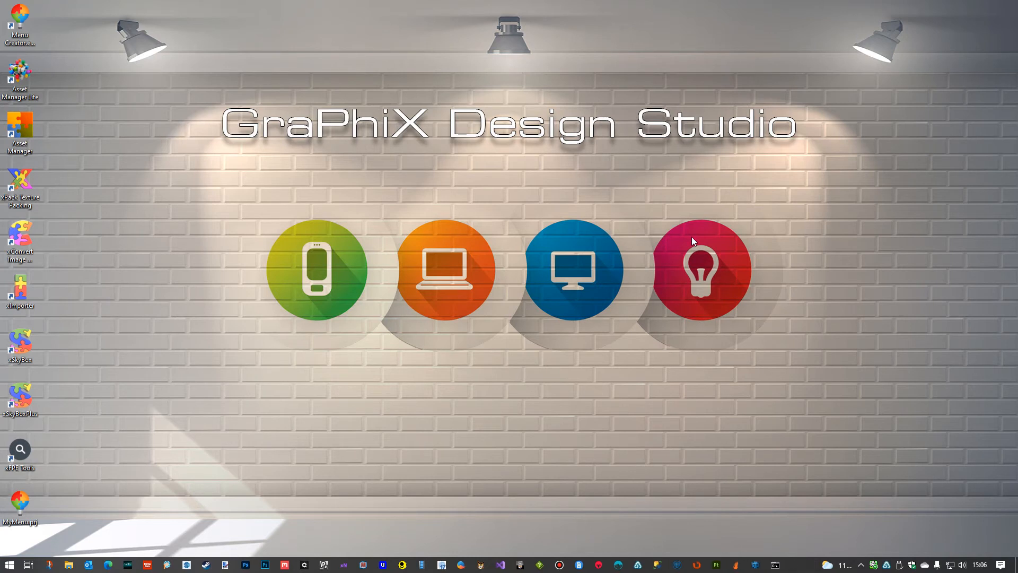